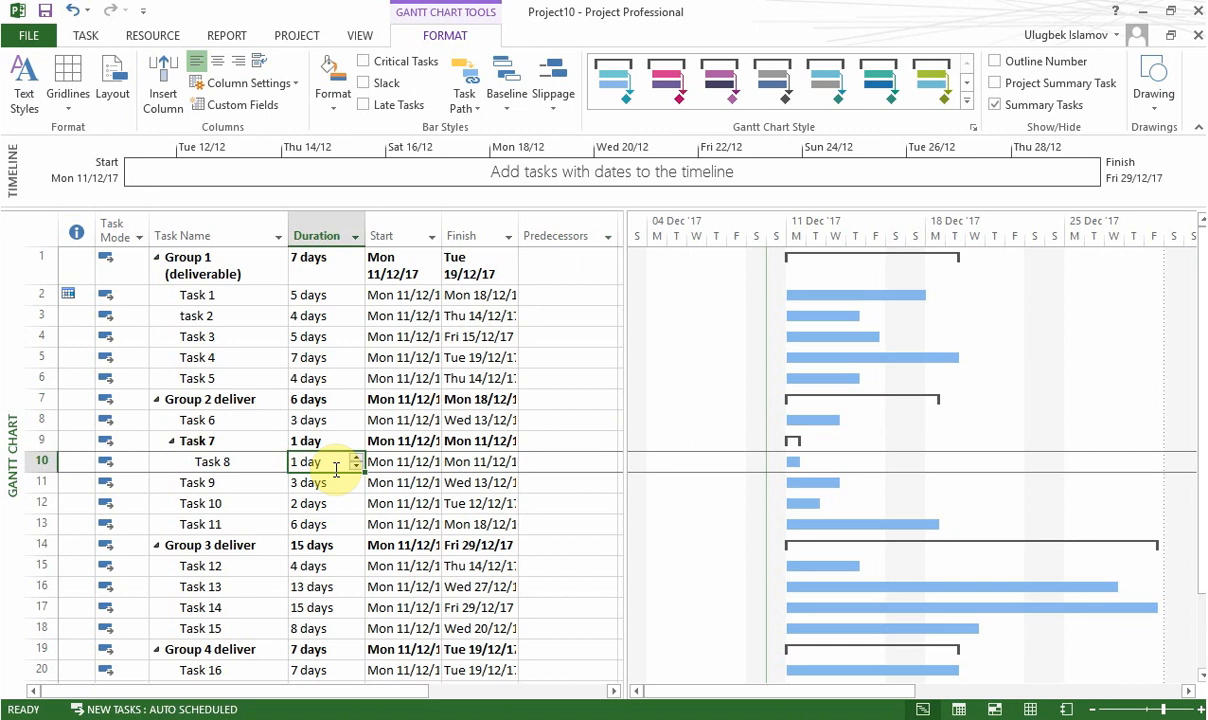
Step: Look through the task list down to Task 20, including the start dates and the Predecessors column
left_click(571, 334)
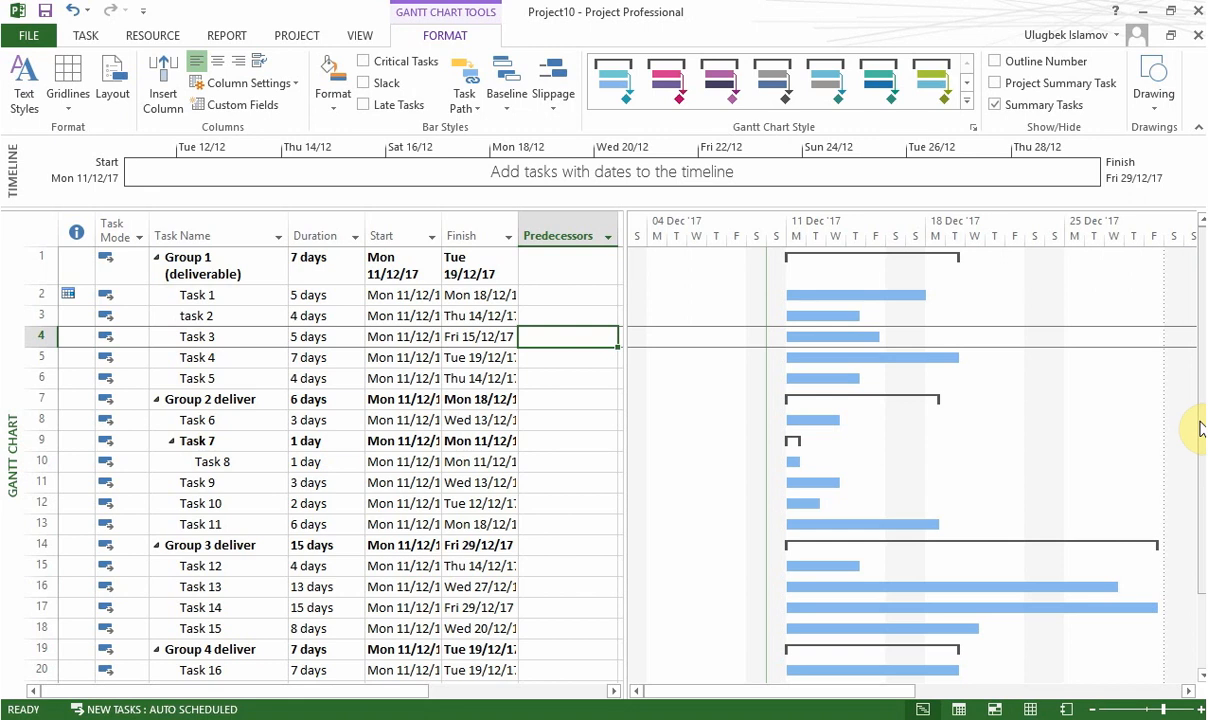
left_click_drag(1197, 428, 1197, 399)
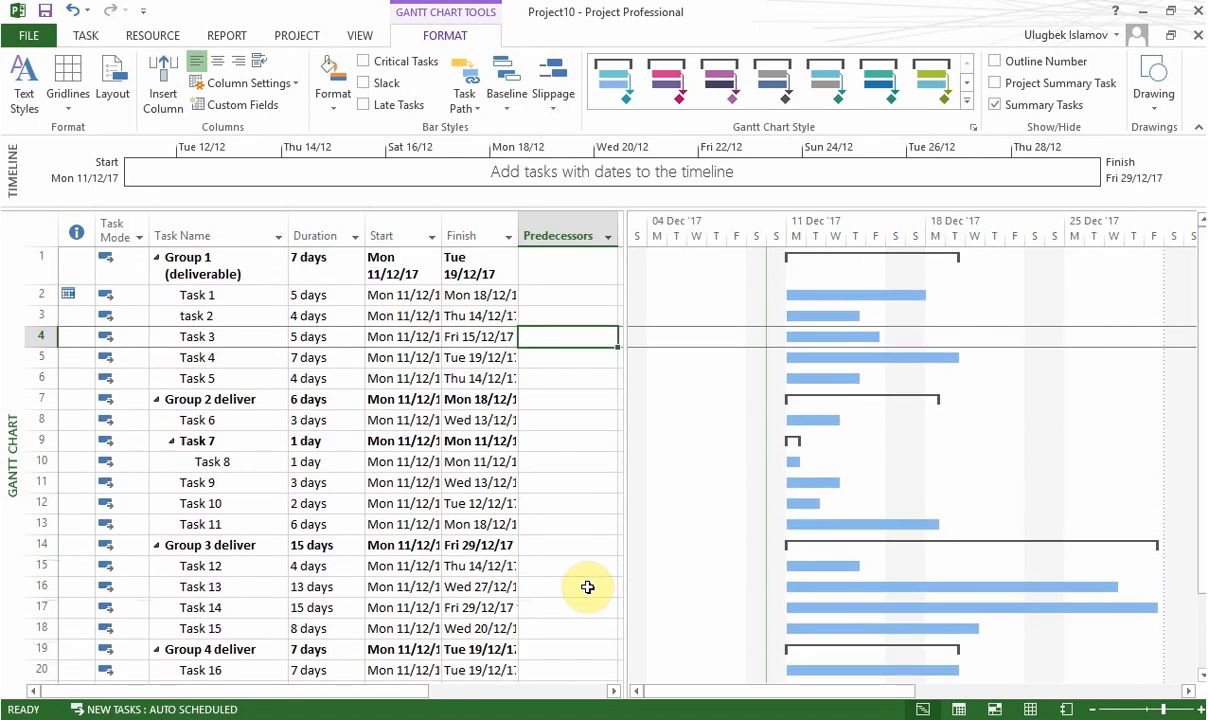
left_click(383, 318)
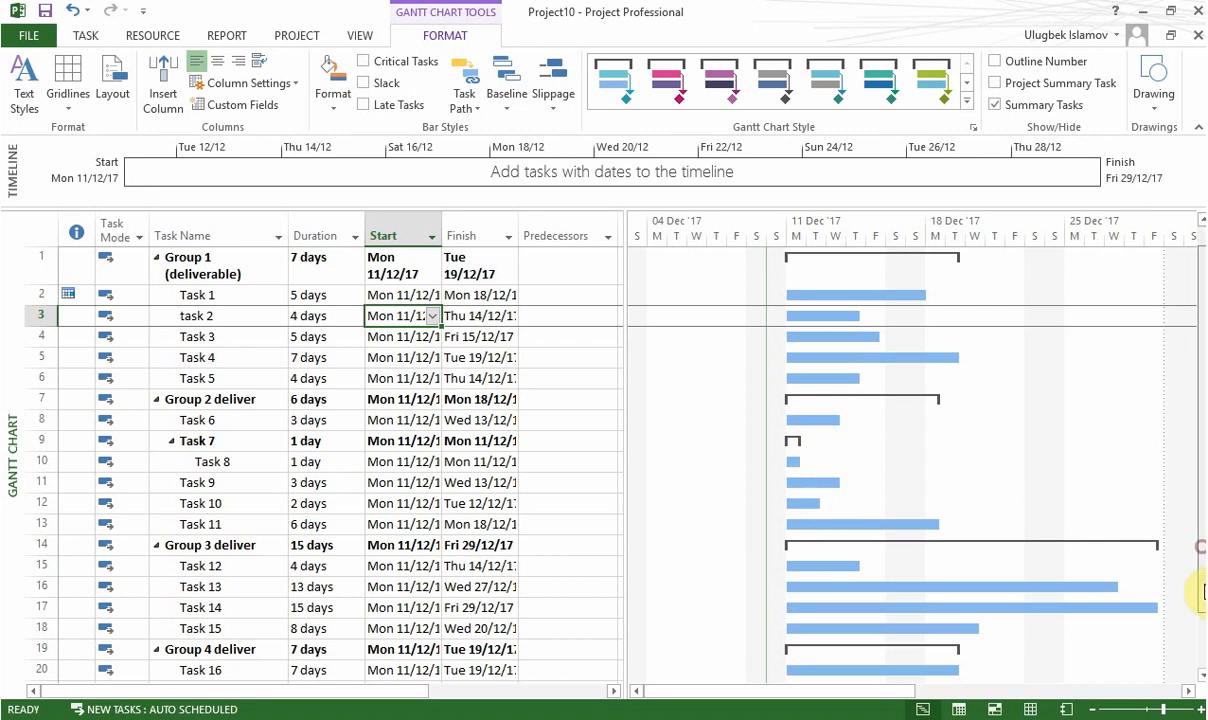
scroll(1198, 580, "down", 2)
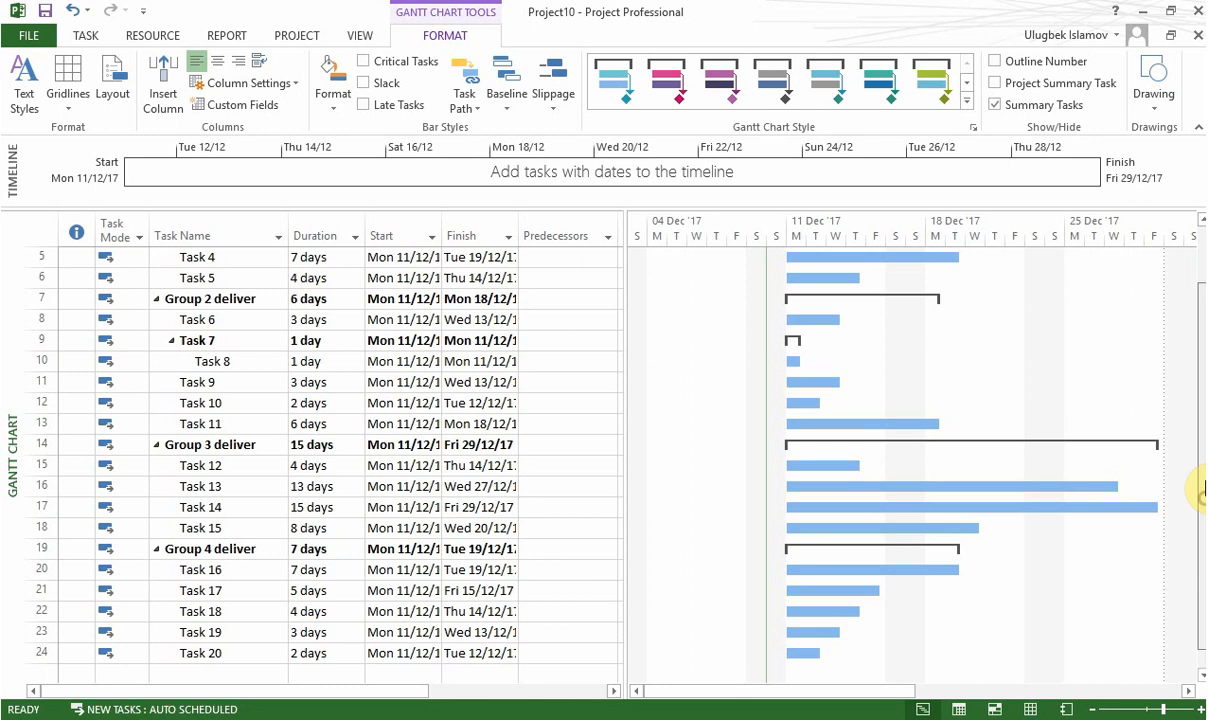
left_click_drag(1197, 500, 1203, 425)
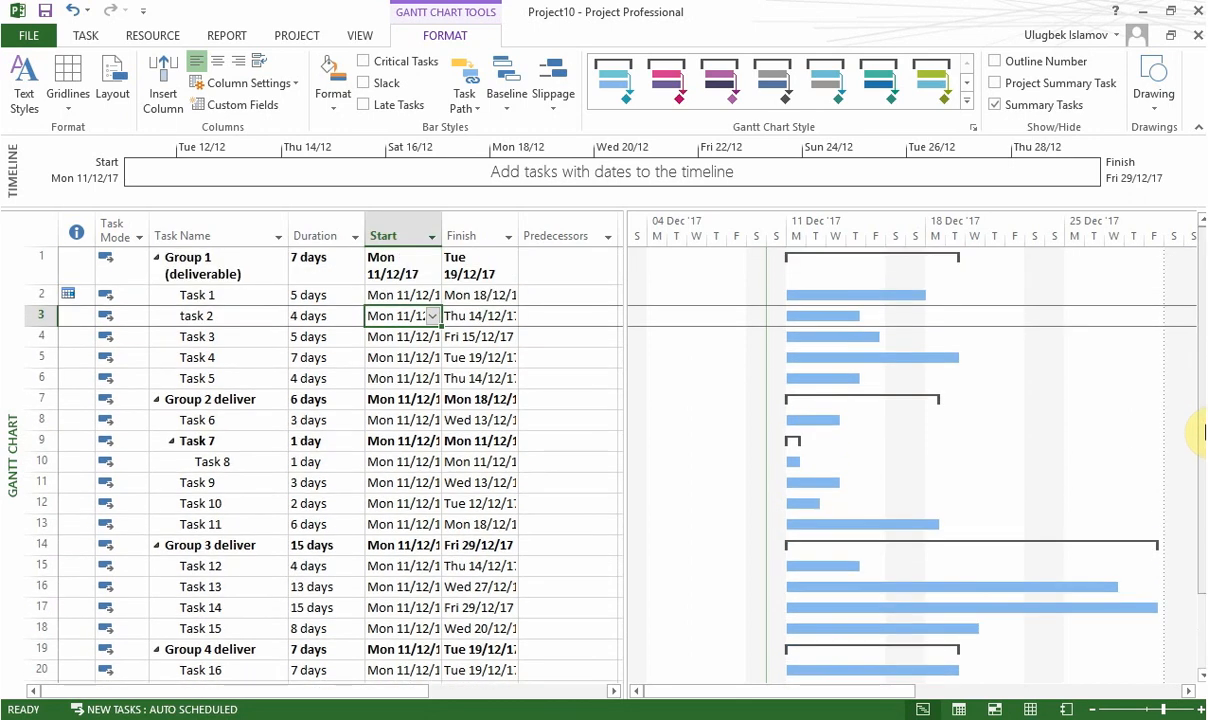
left_click(594, 398)
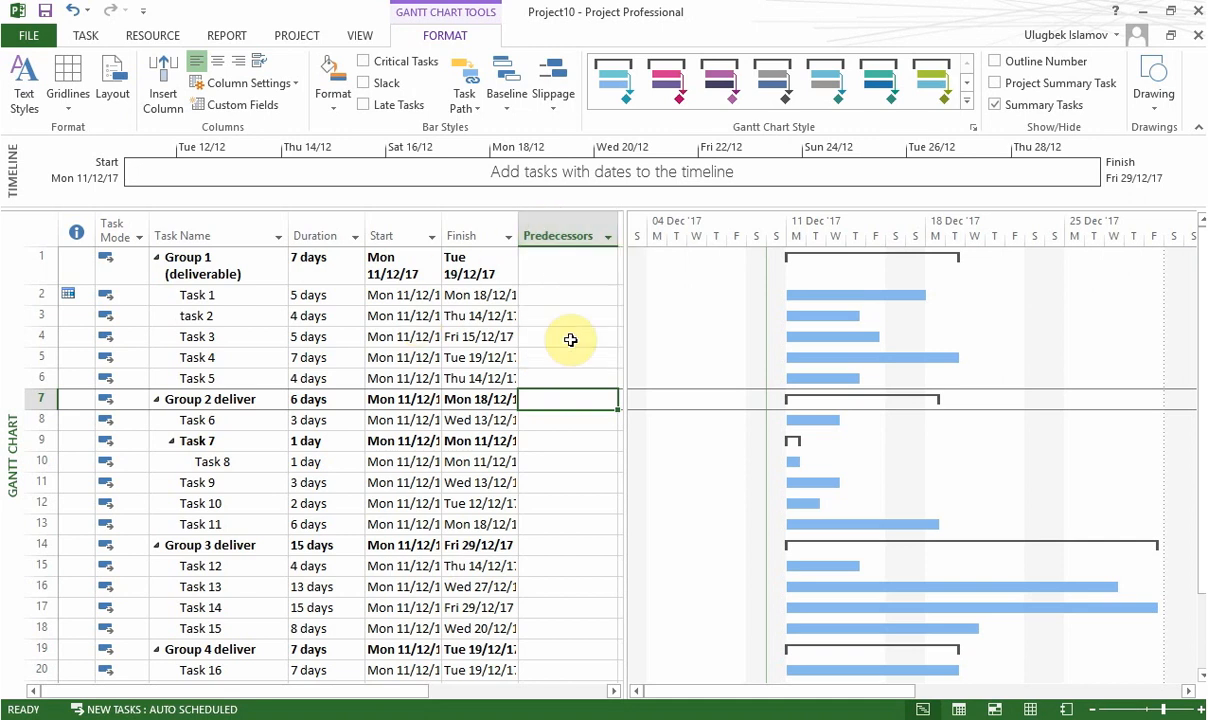
left_click(570, 337)
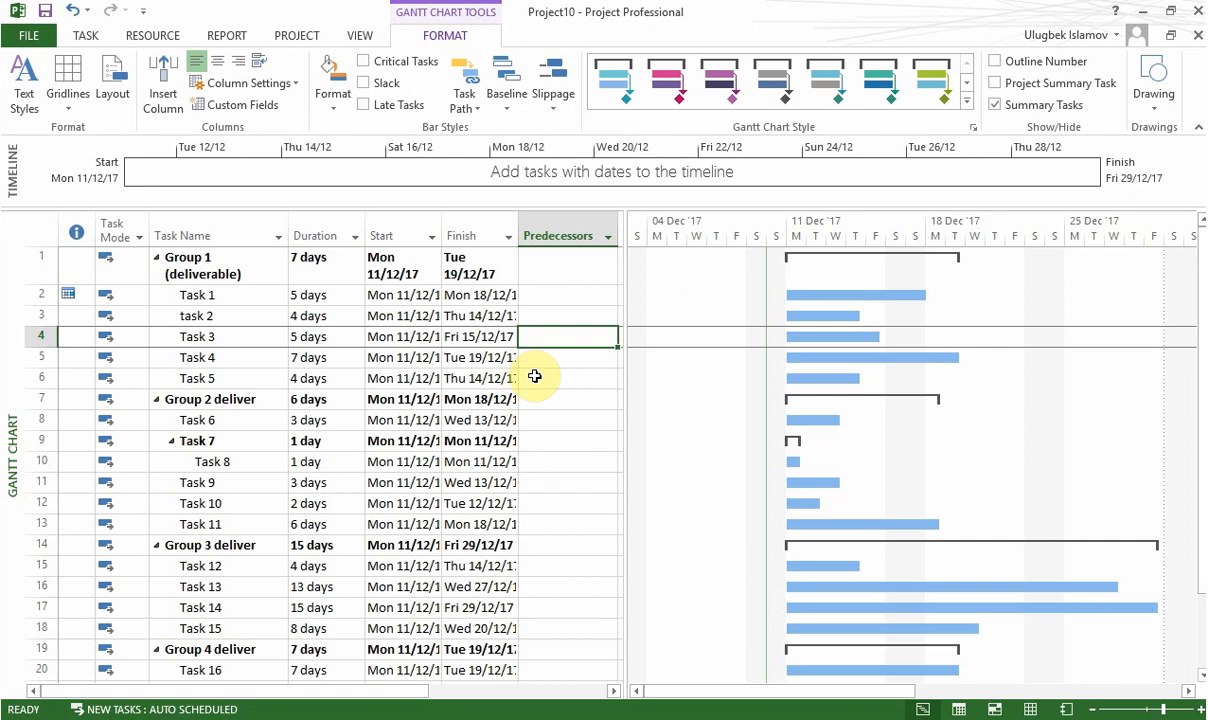
left_click(533, 294)
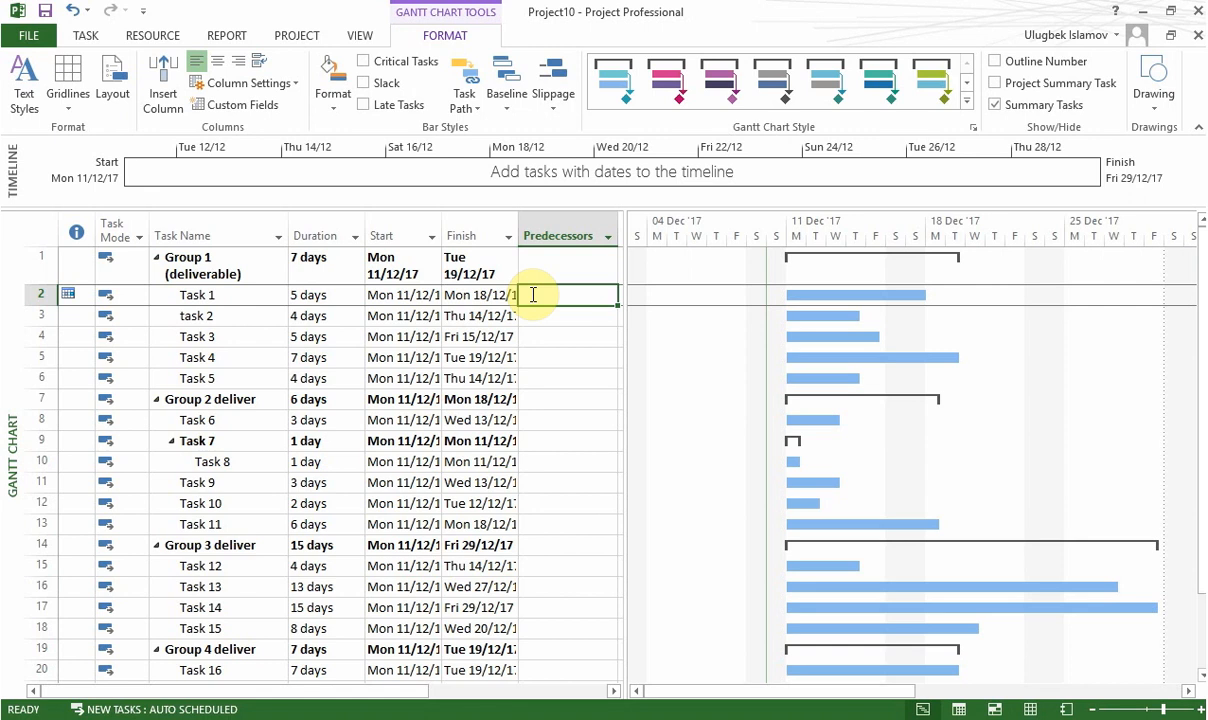
key("Down")
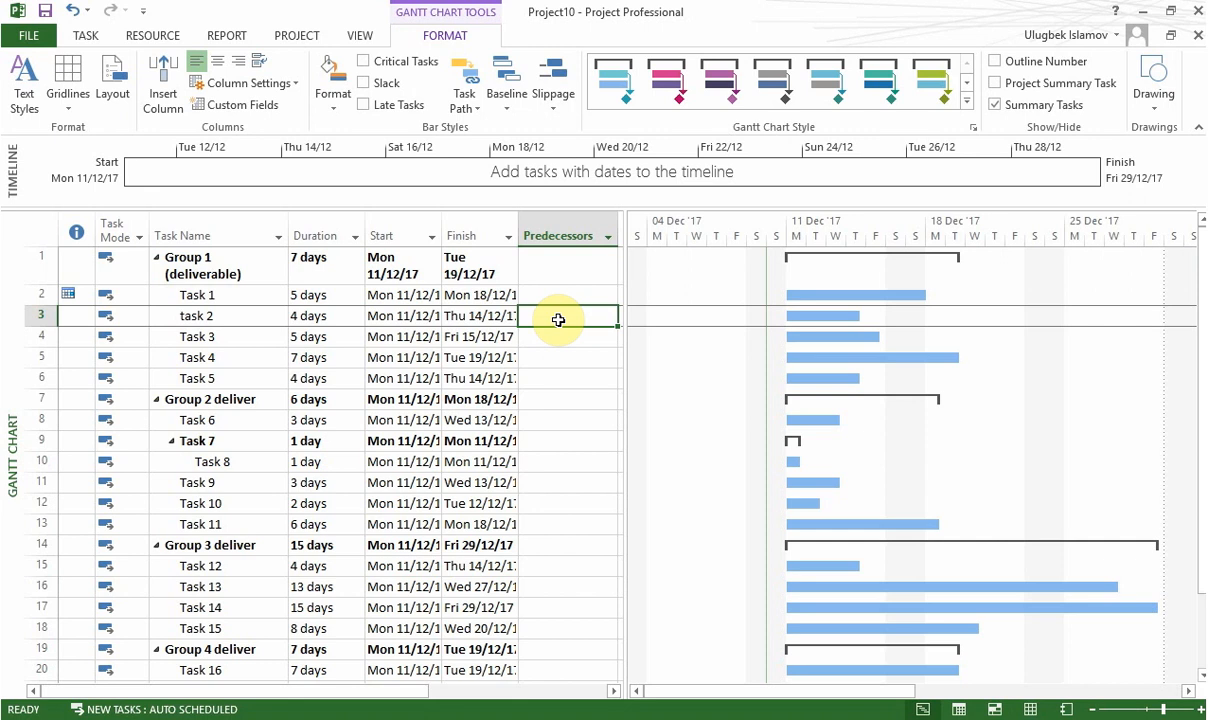
Step: Open the task information of task 2 and add Task 1 as its predecessor
double_click(263, 316)
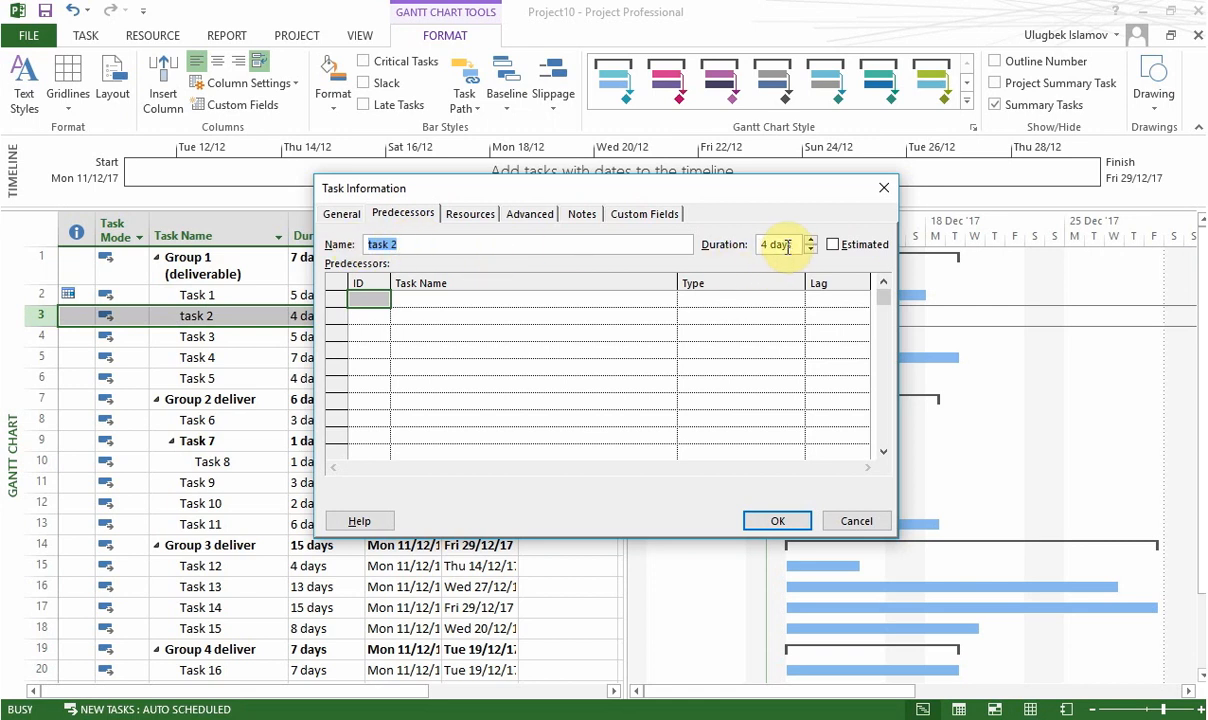
left_click_drag(669, 189, 762, 207)
left_click(632, 320)
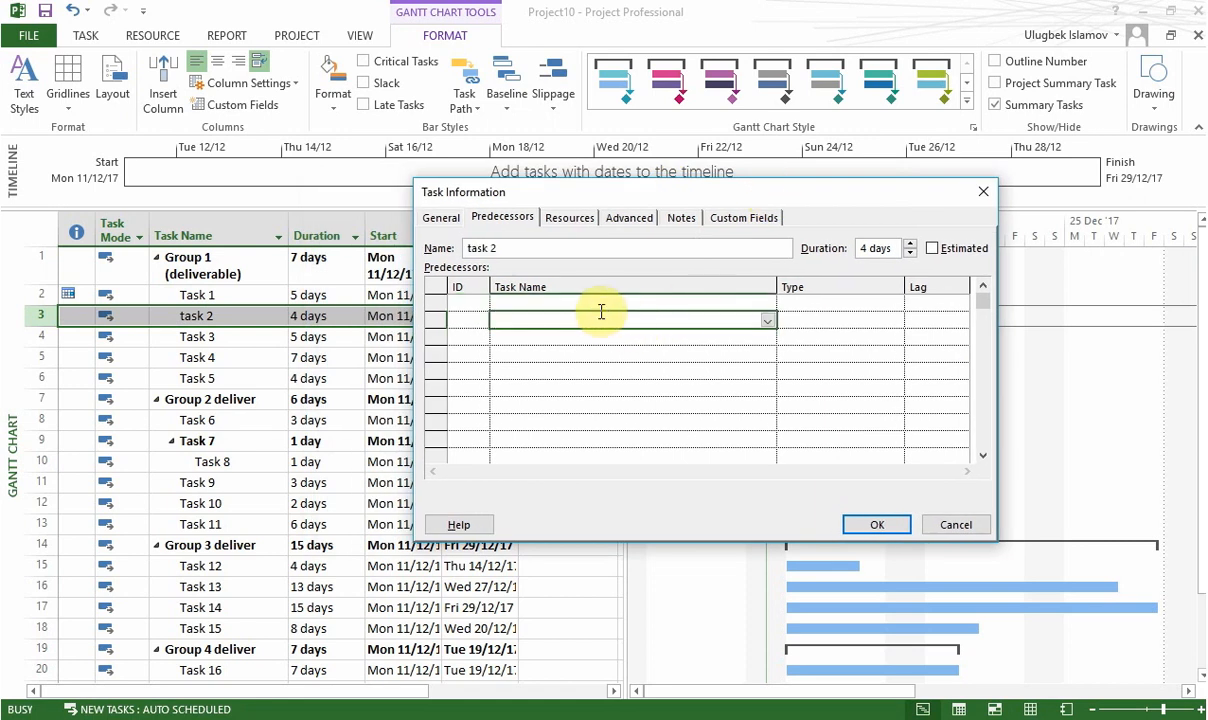
left_click(596, 309)
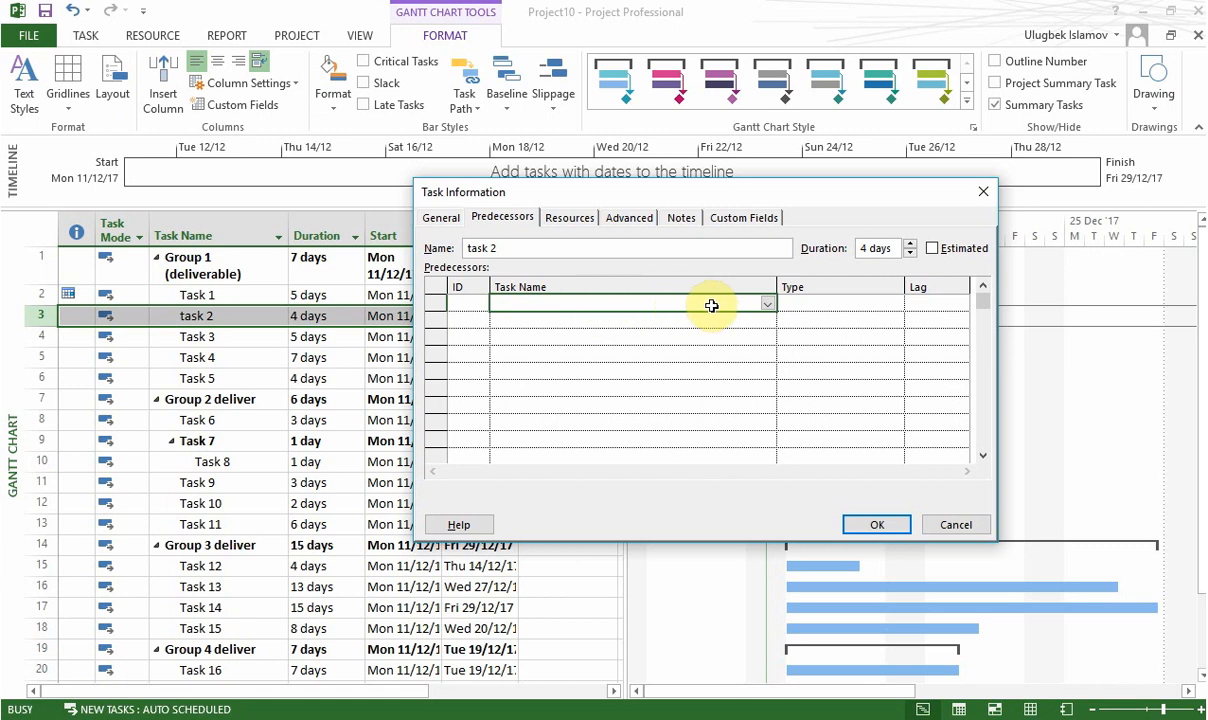
left_click(768, 305)
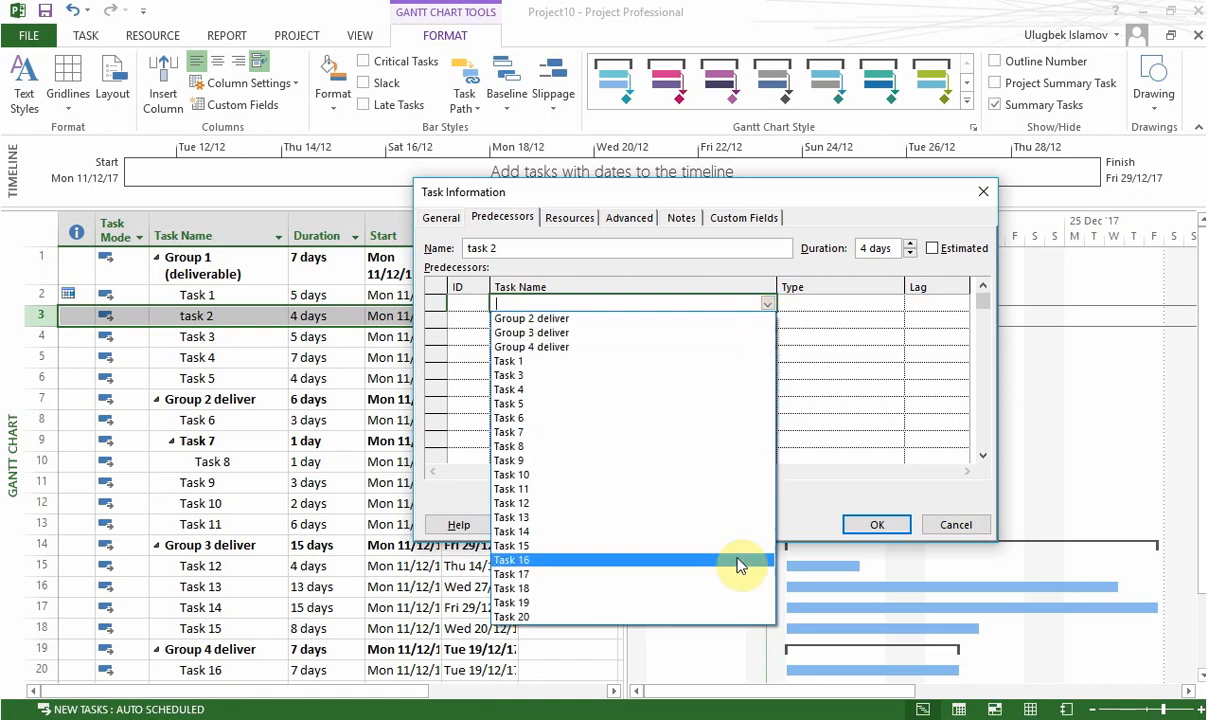
left_click(698, 367)
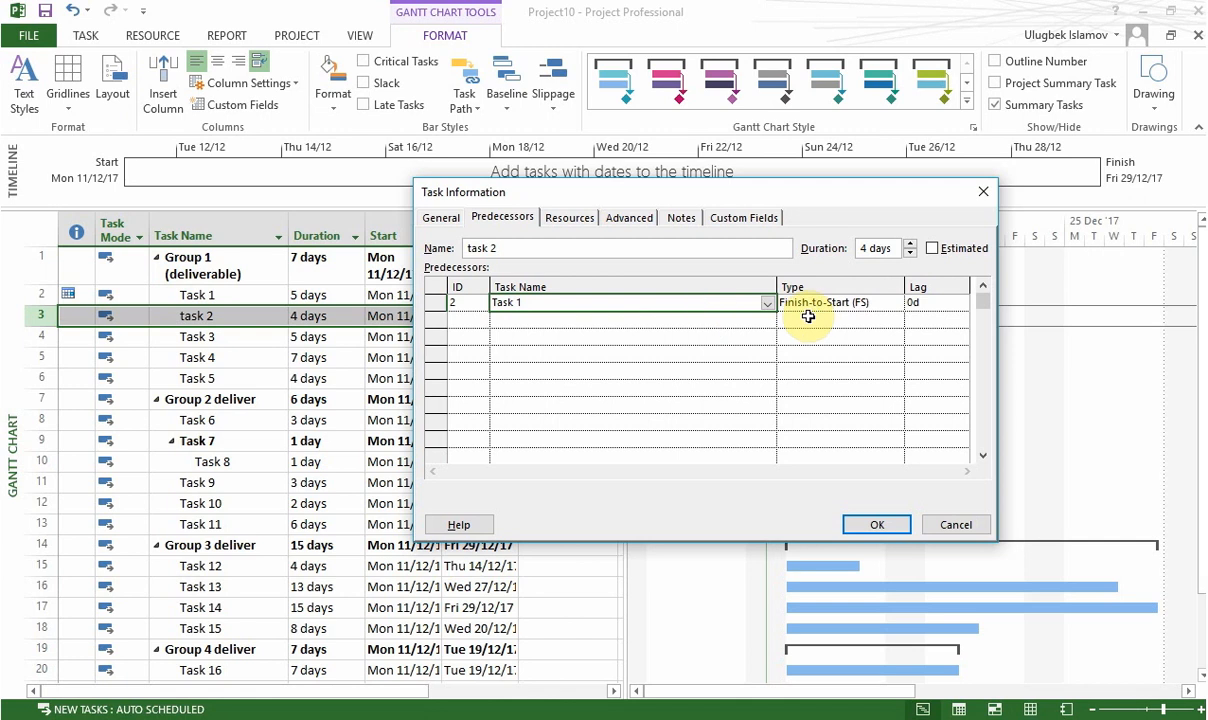
Step: Review the available link types, keep Finish-to-Start (FS) for the Task 1 predecessor, and apply the task information
left_click(844, 305)
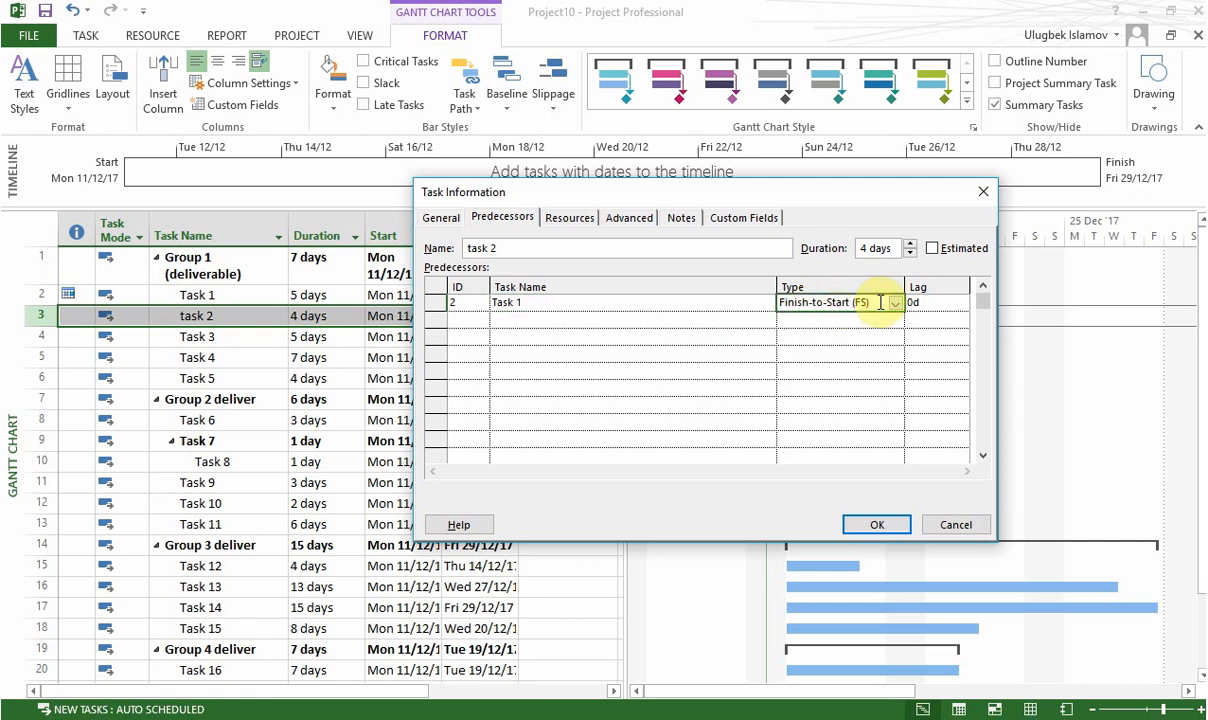
left_click(894, 304)
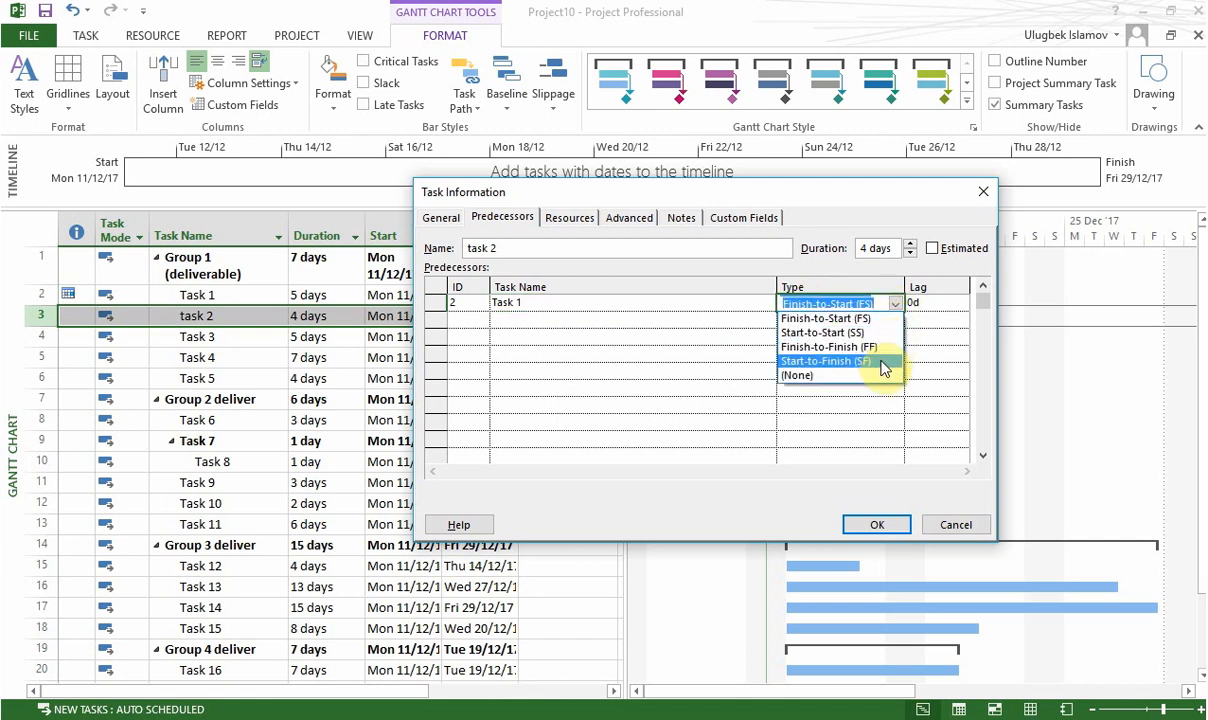
left_click(903, 302)
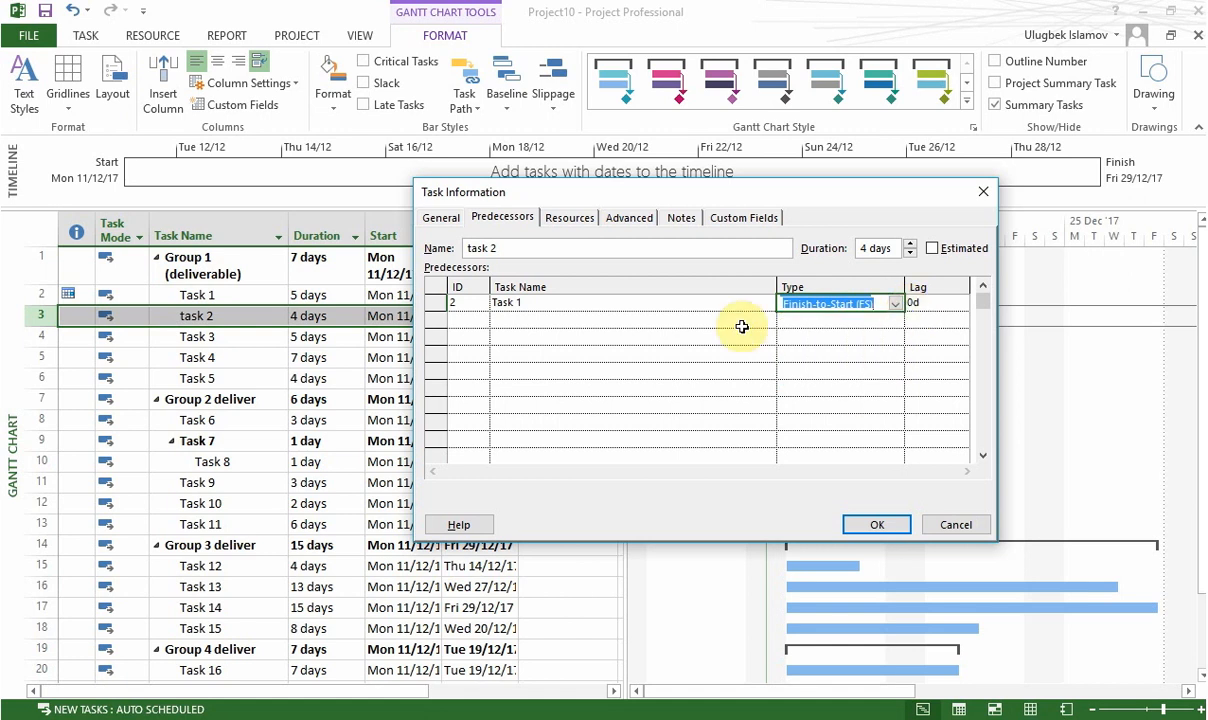
left_click(688, 310)
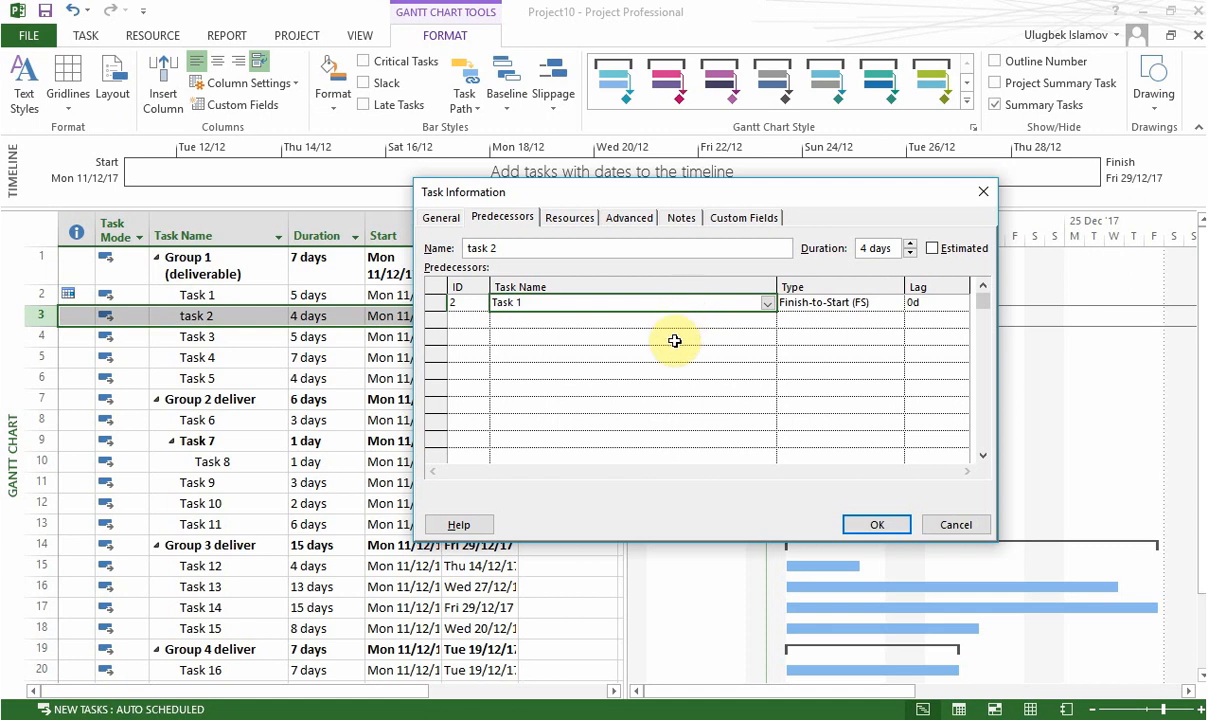
left_click(463, 303)
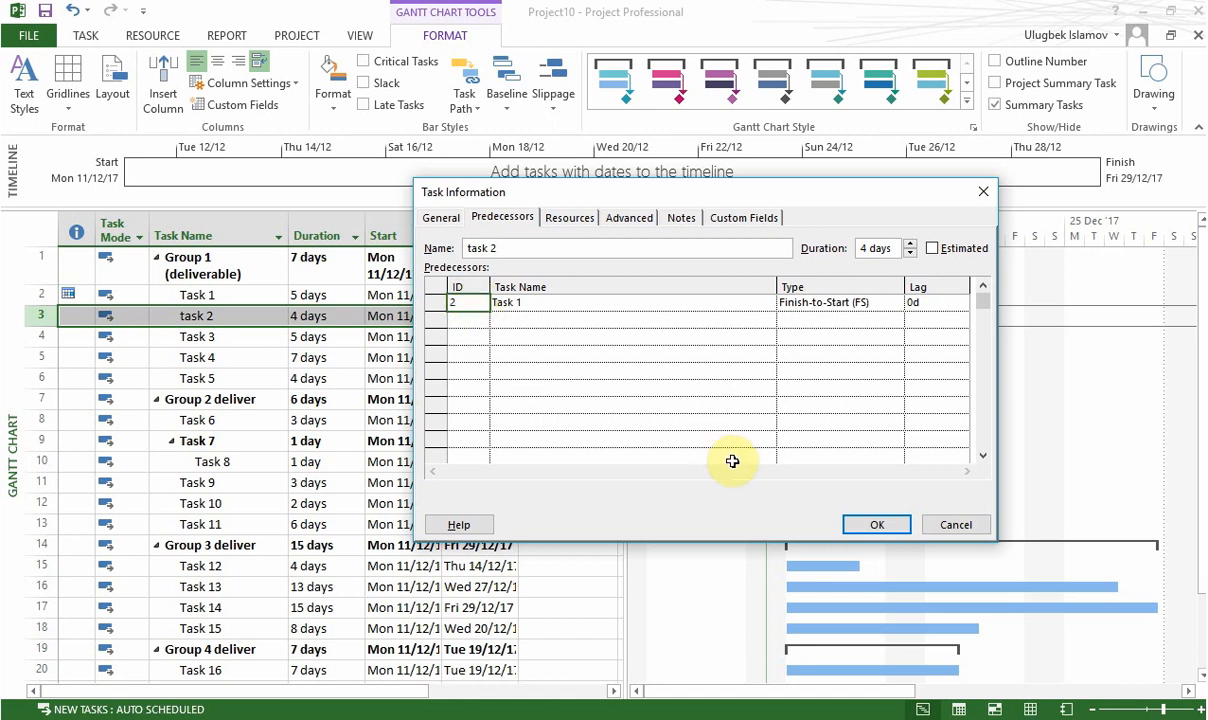
left_click(872, 521)
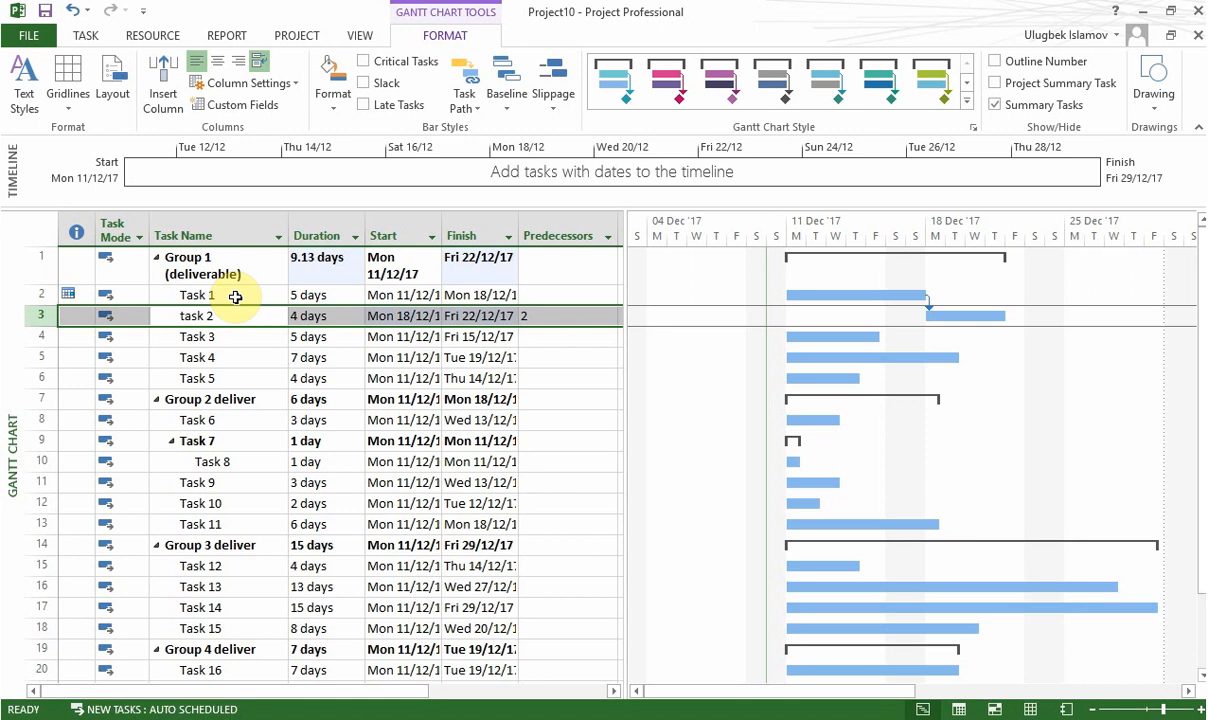
Step: Examine task 2's predecessor link in the table and chart, and how Task 8 is nested under Task 7
left_click(555, 319)
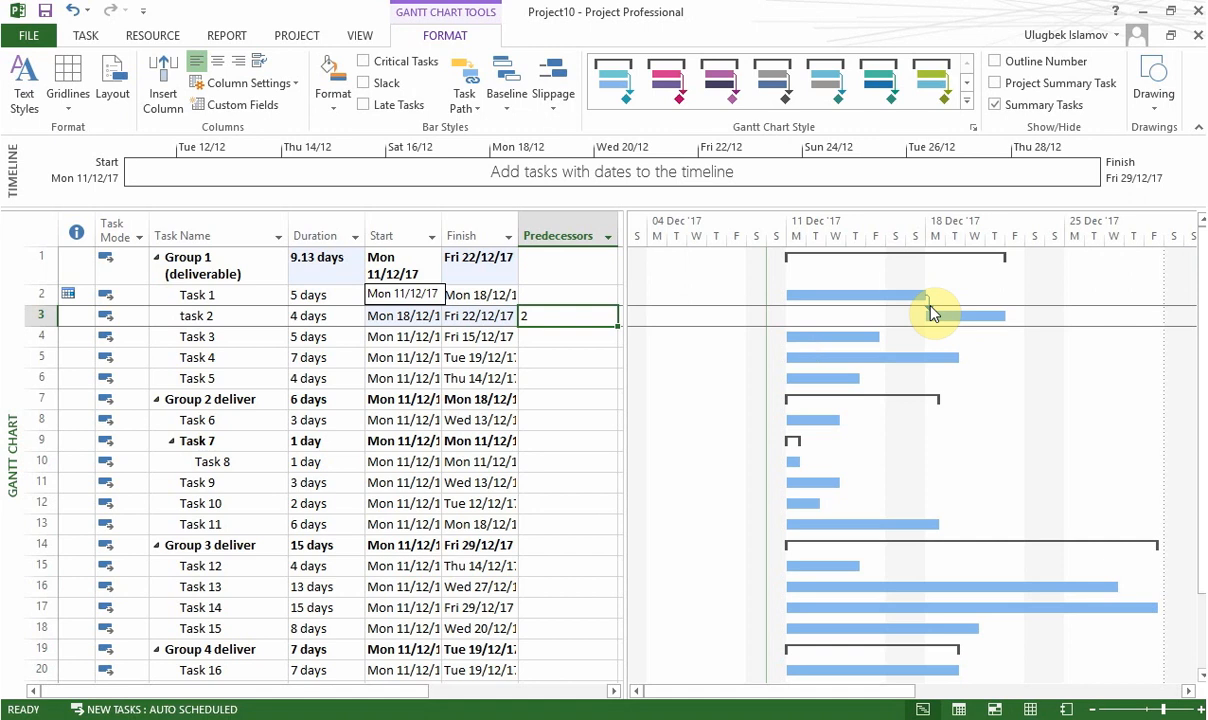
mouse_move(930, 313)
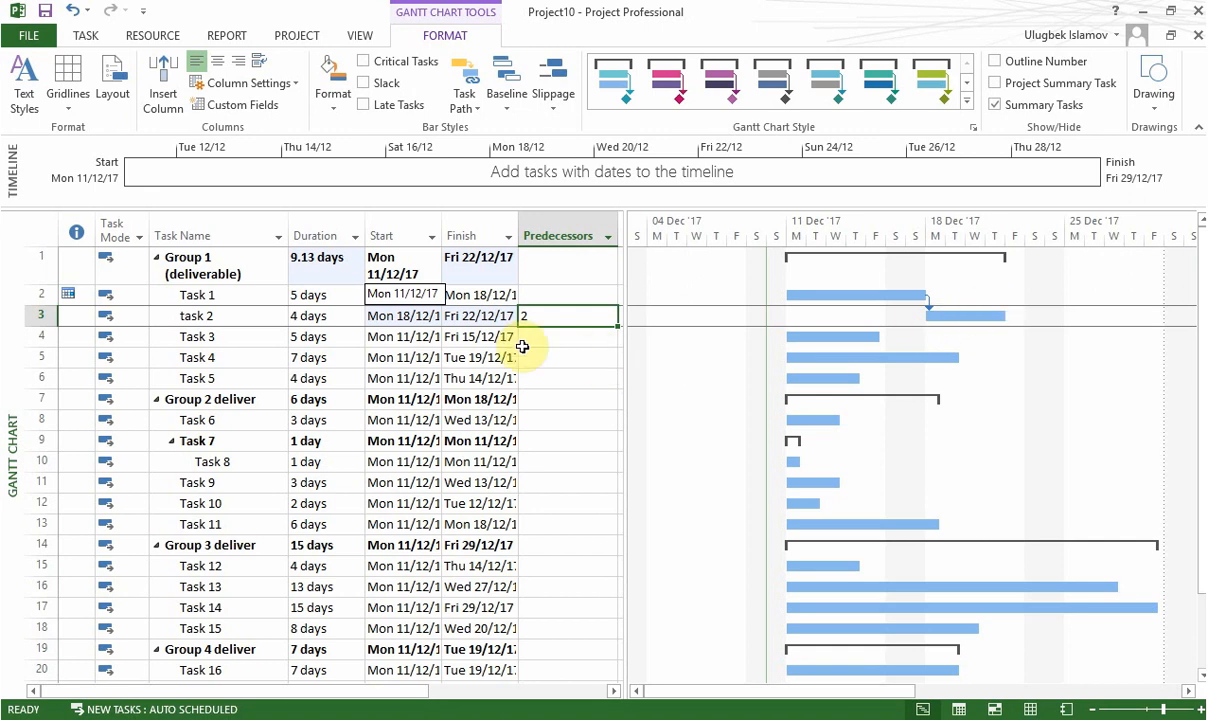
left_click(494, 337)
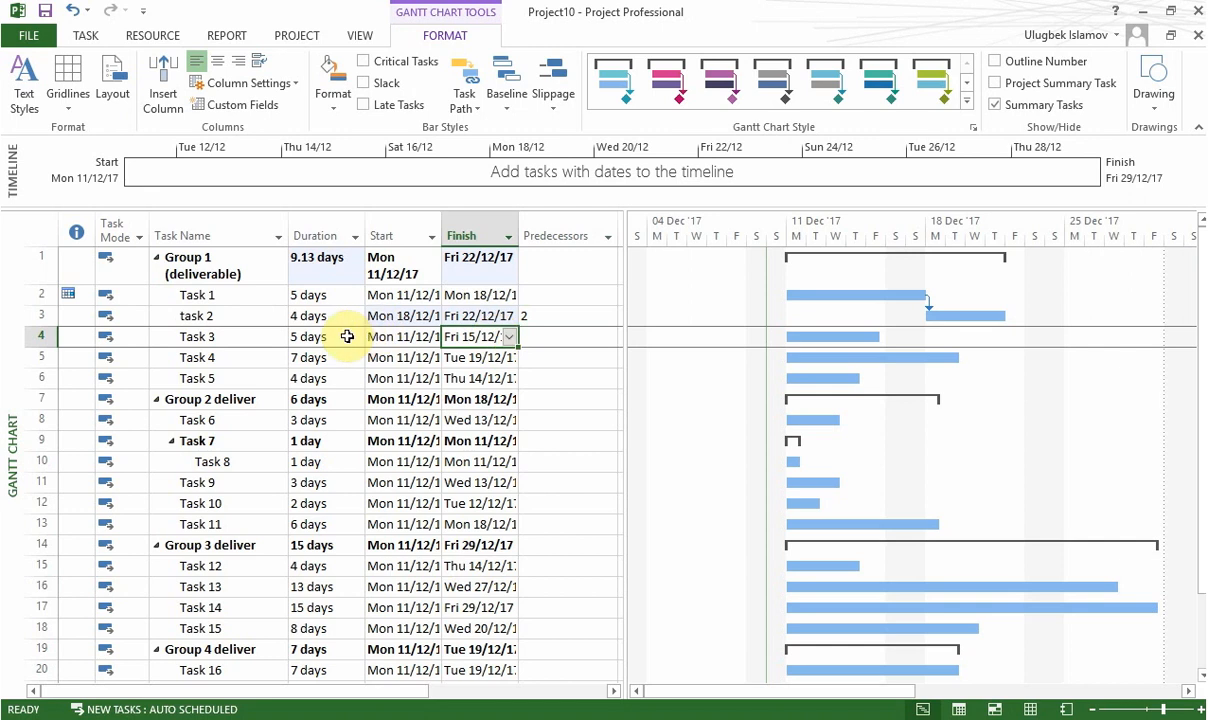
key("Right")
key("Down")
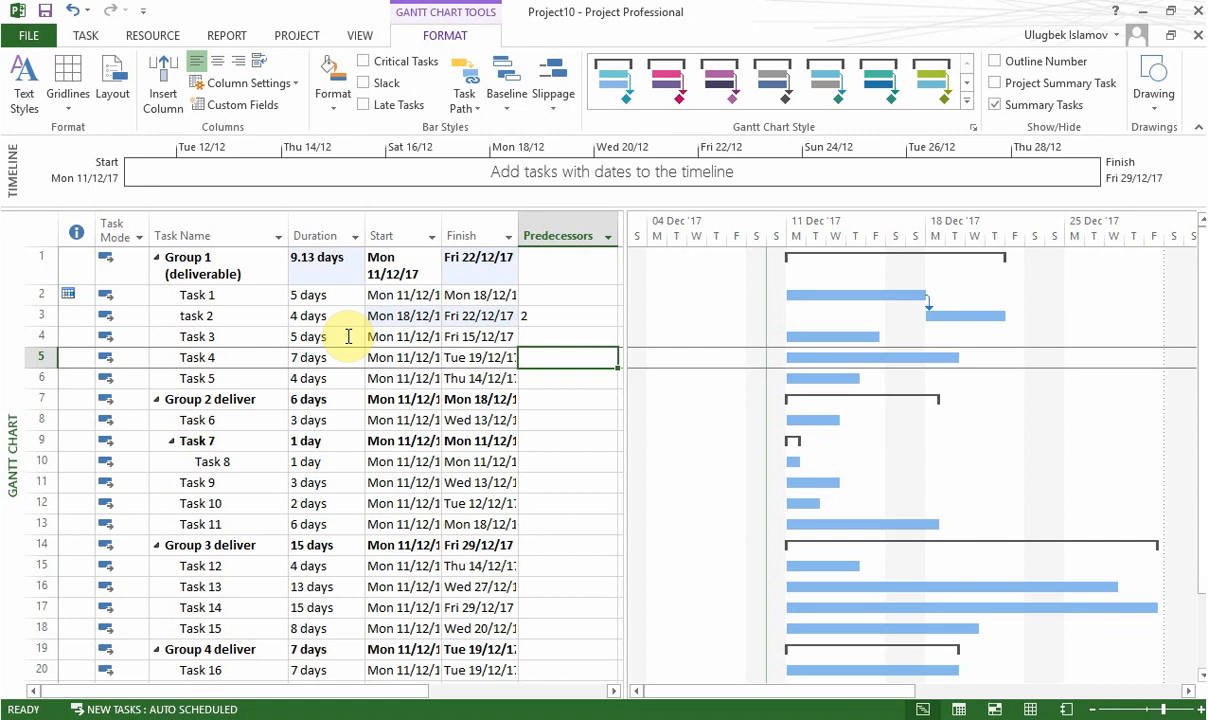
left_click(547, 336)
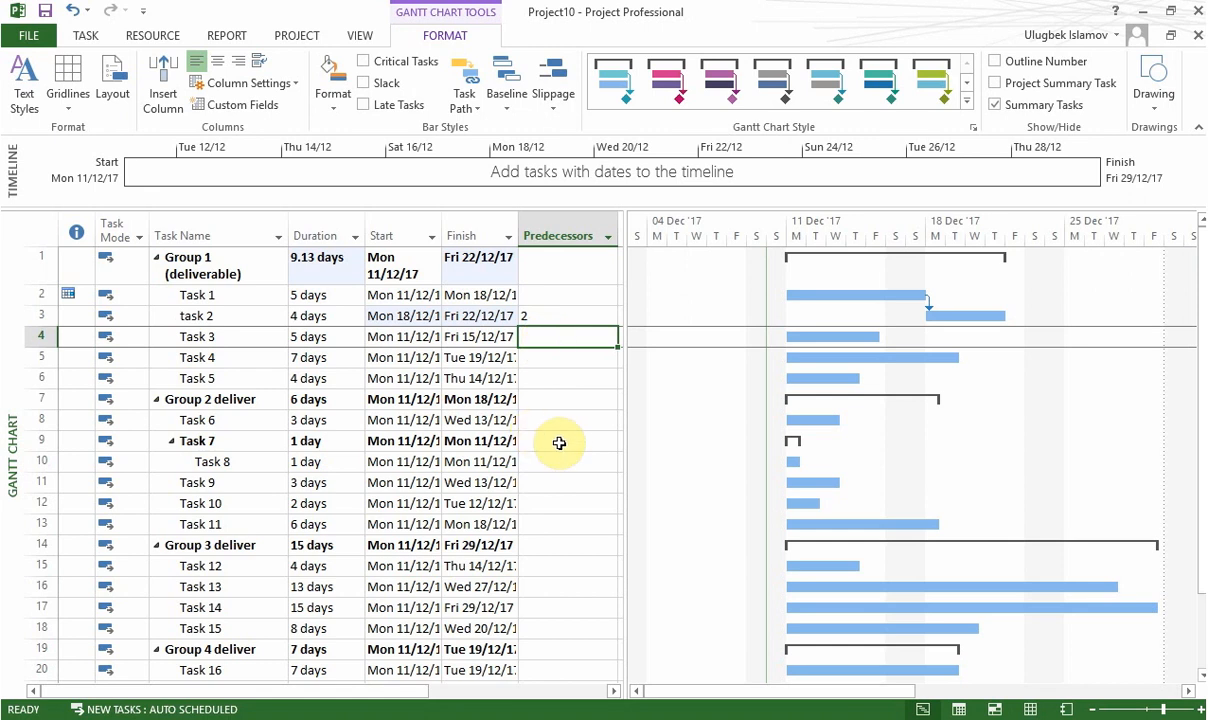
left_click(185, 441)
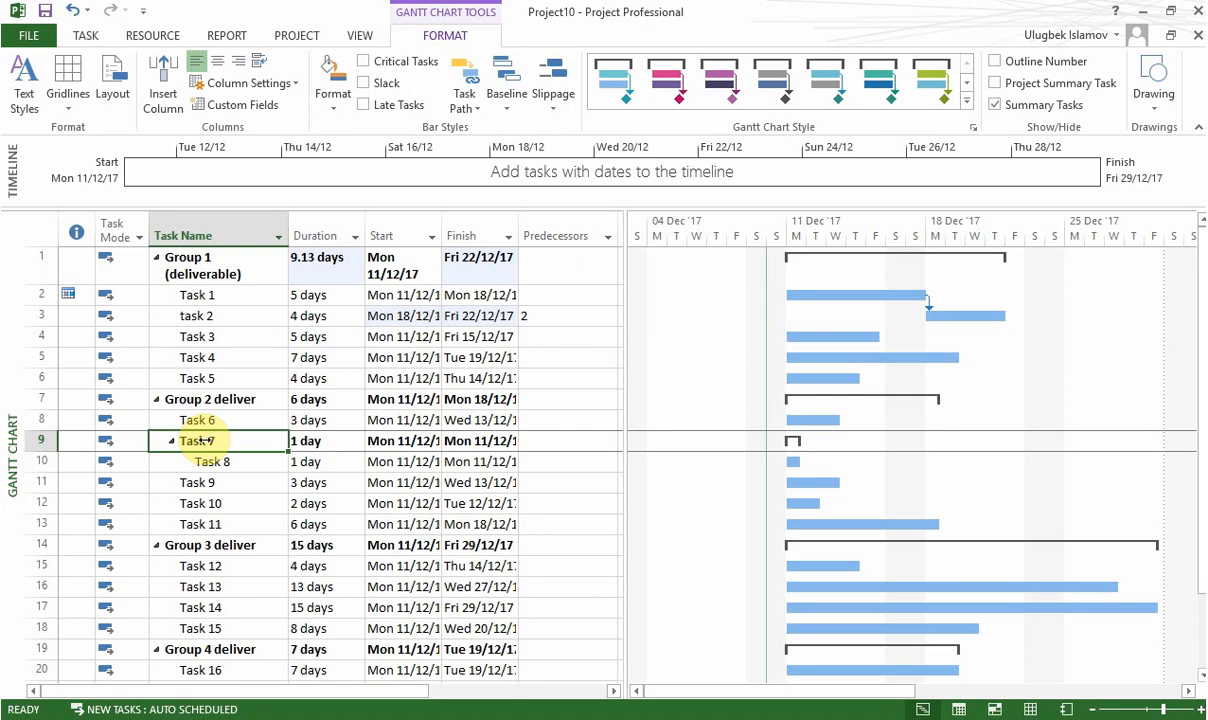
left_click(211, 461)
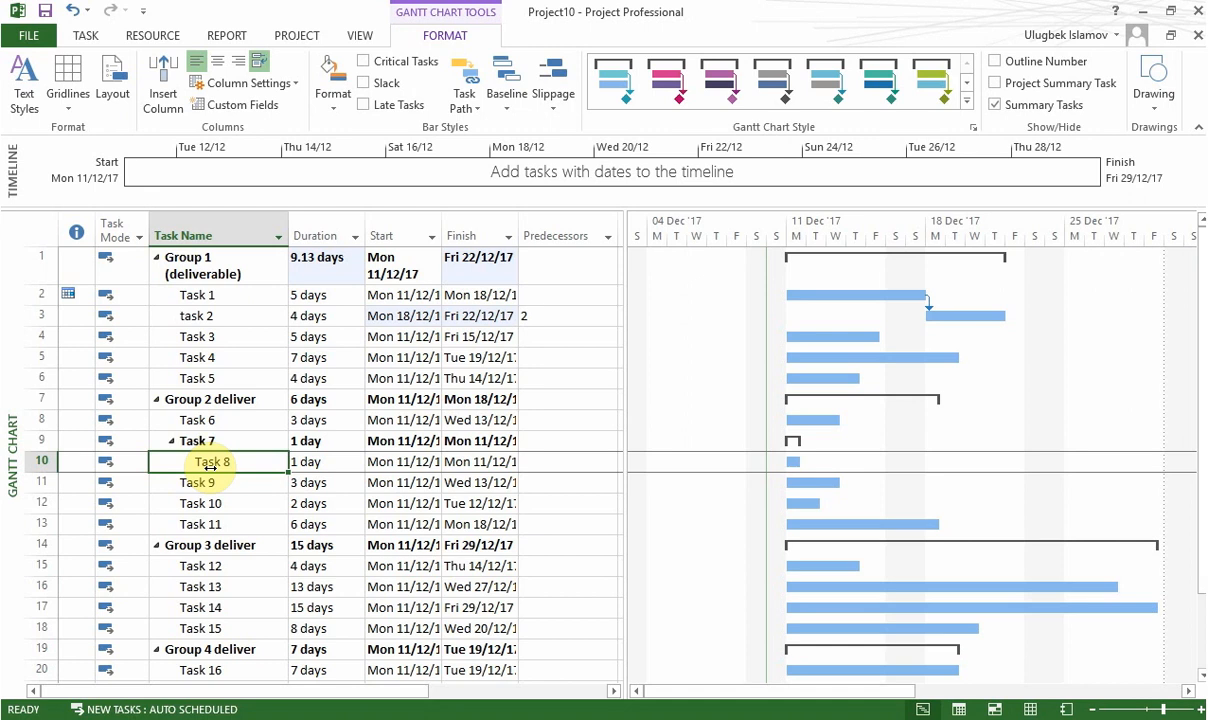
left_click(188, 441)
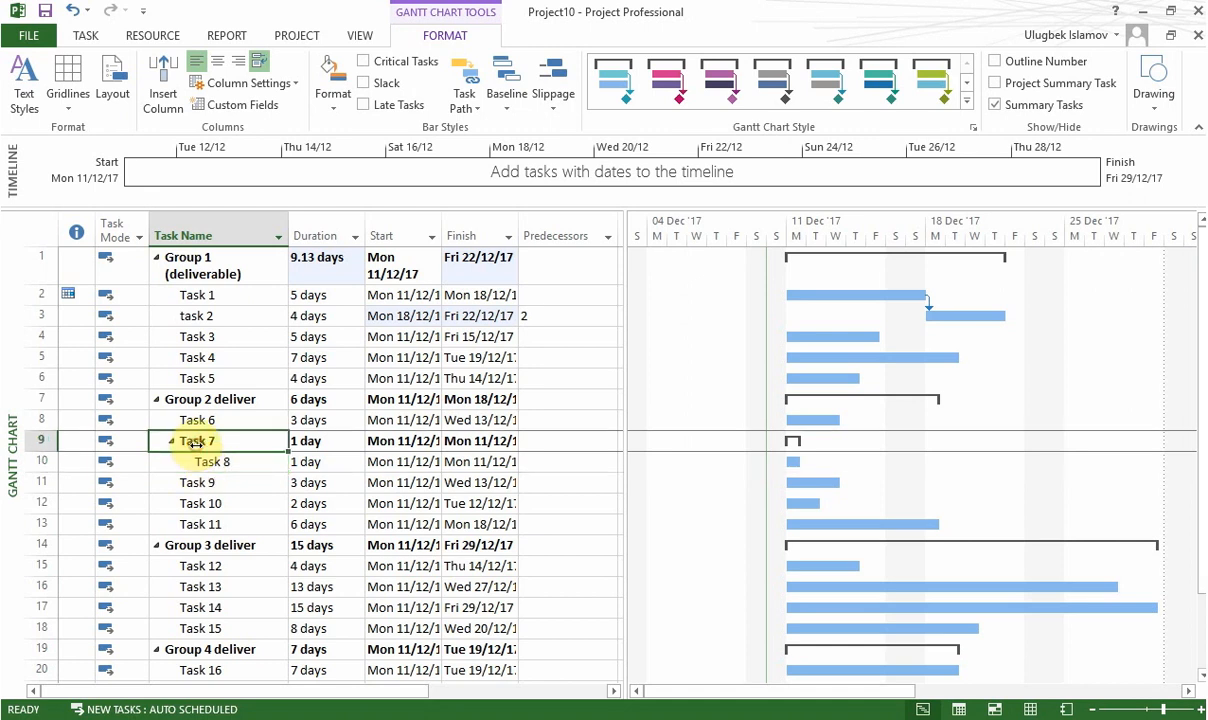
left_click(199, 462)
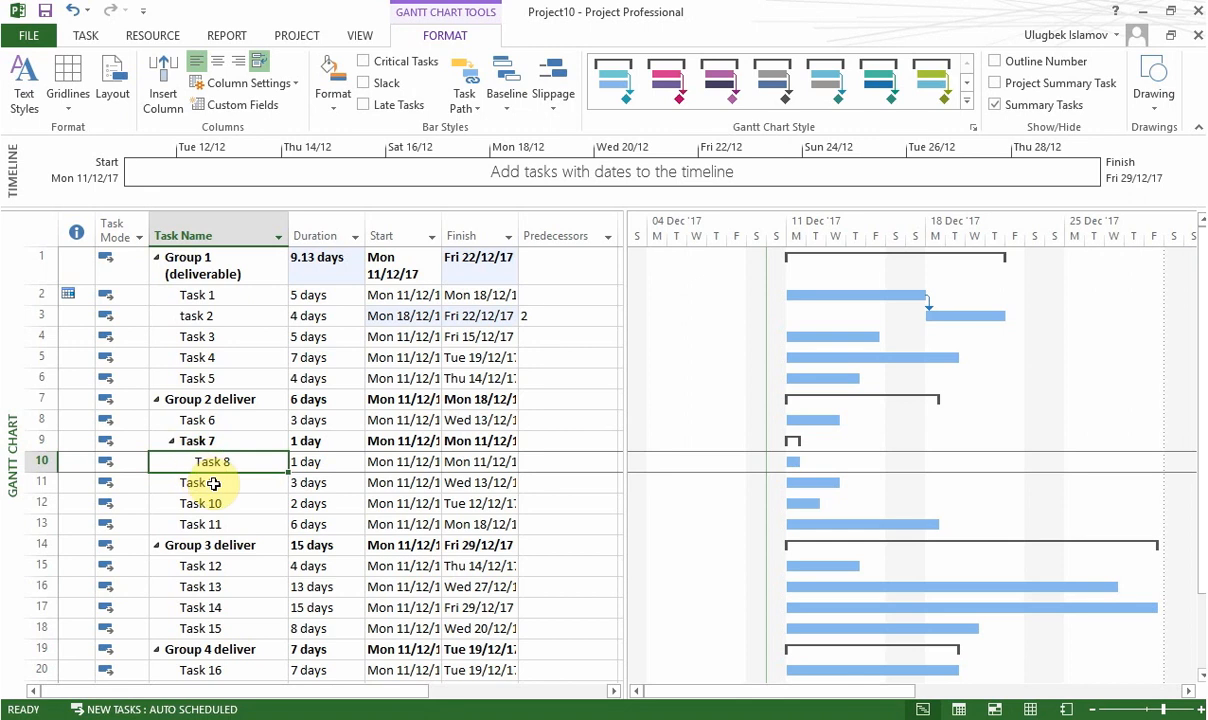
Step: Insert a new task above Task 9 and name it Task 801
left_click(214, 483)
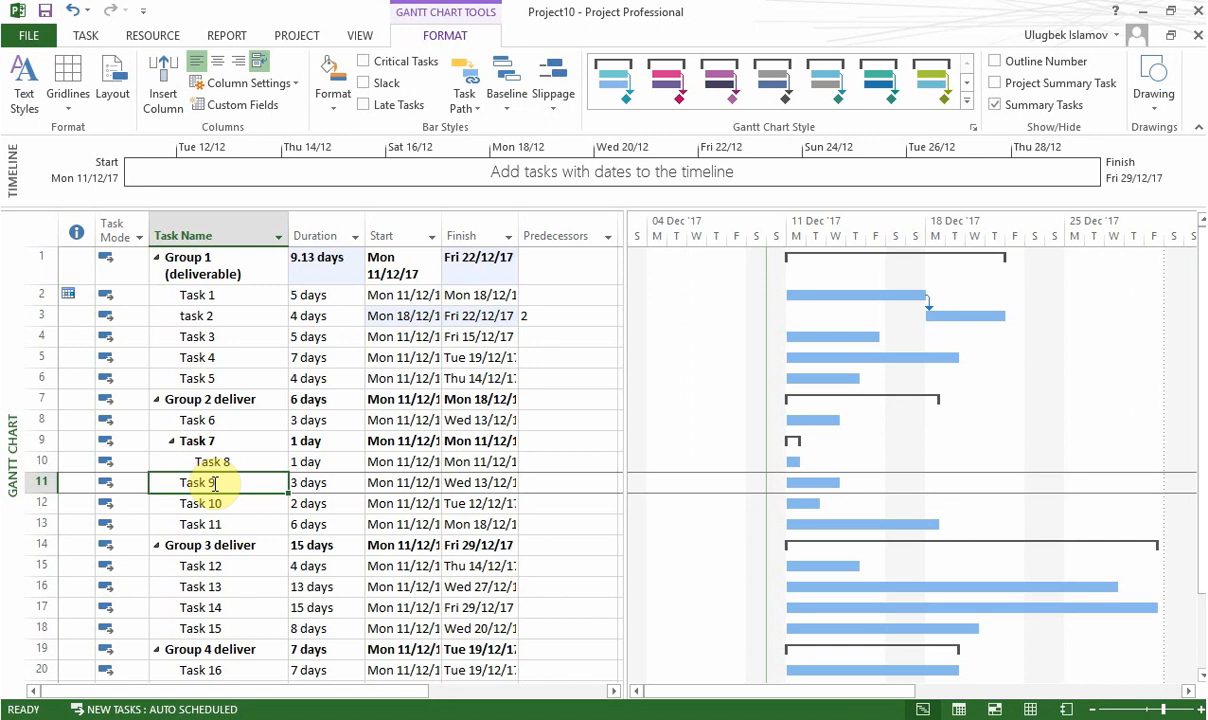
key("Insert")
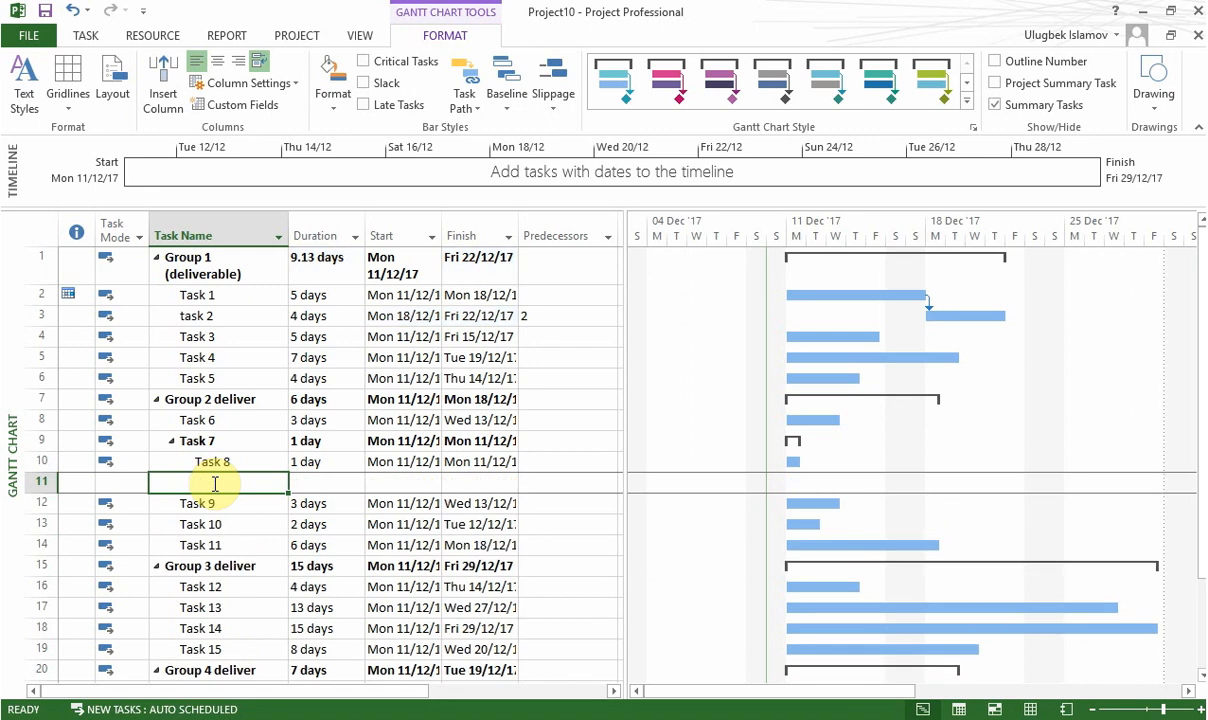
type("Task")
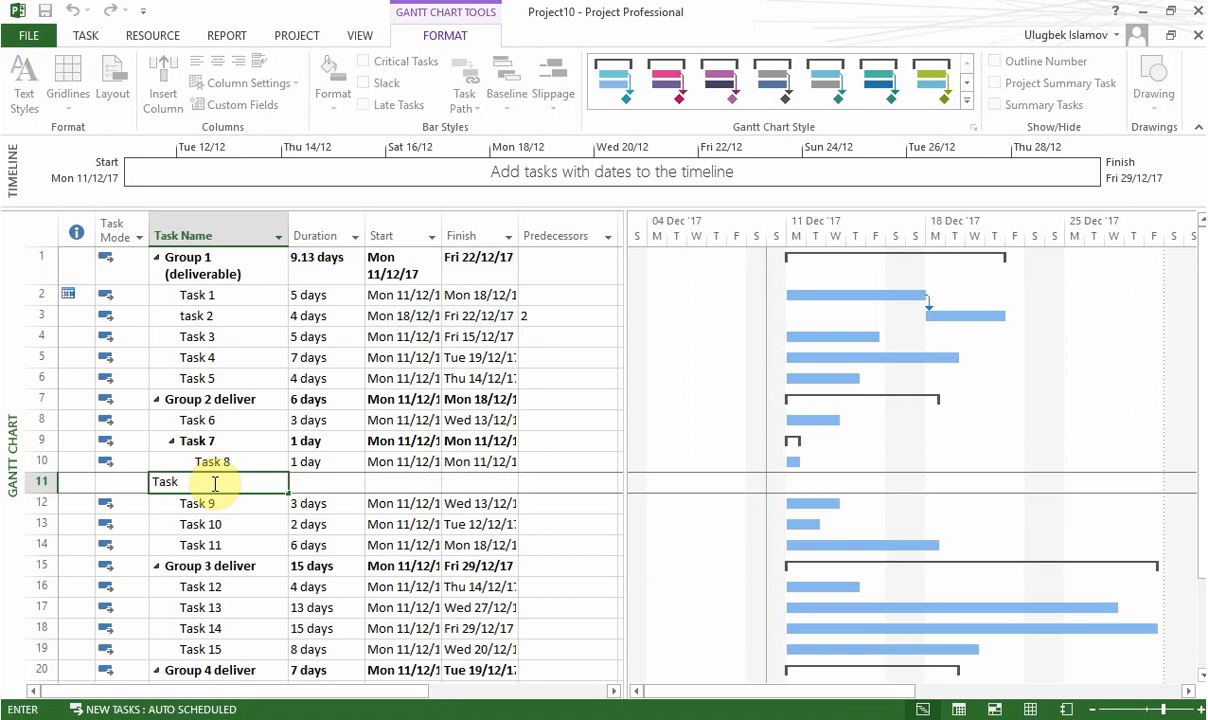
type(" 801")
key("Return")
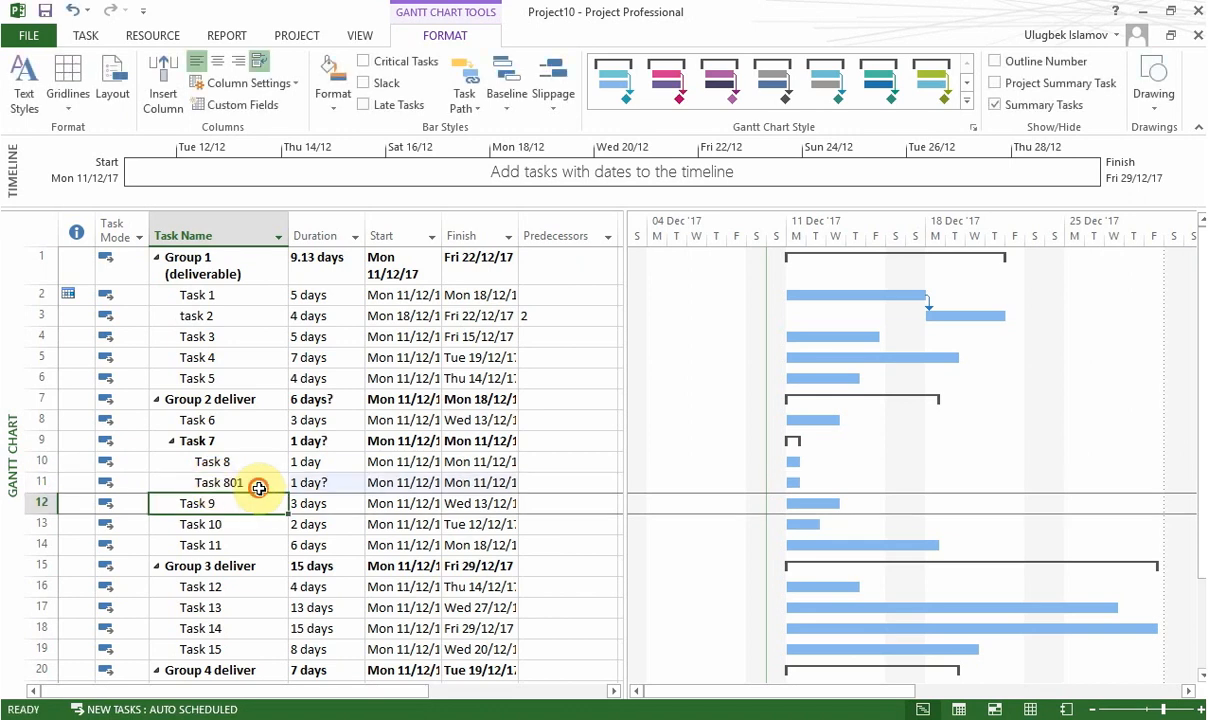
Step: Set the duration of Task 801 to 2 days
left_click(252, 484)
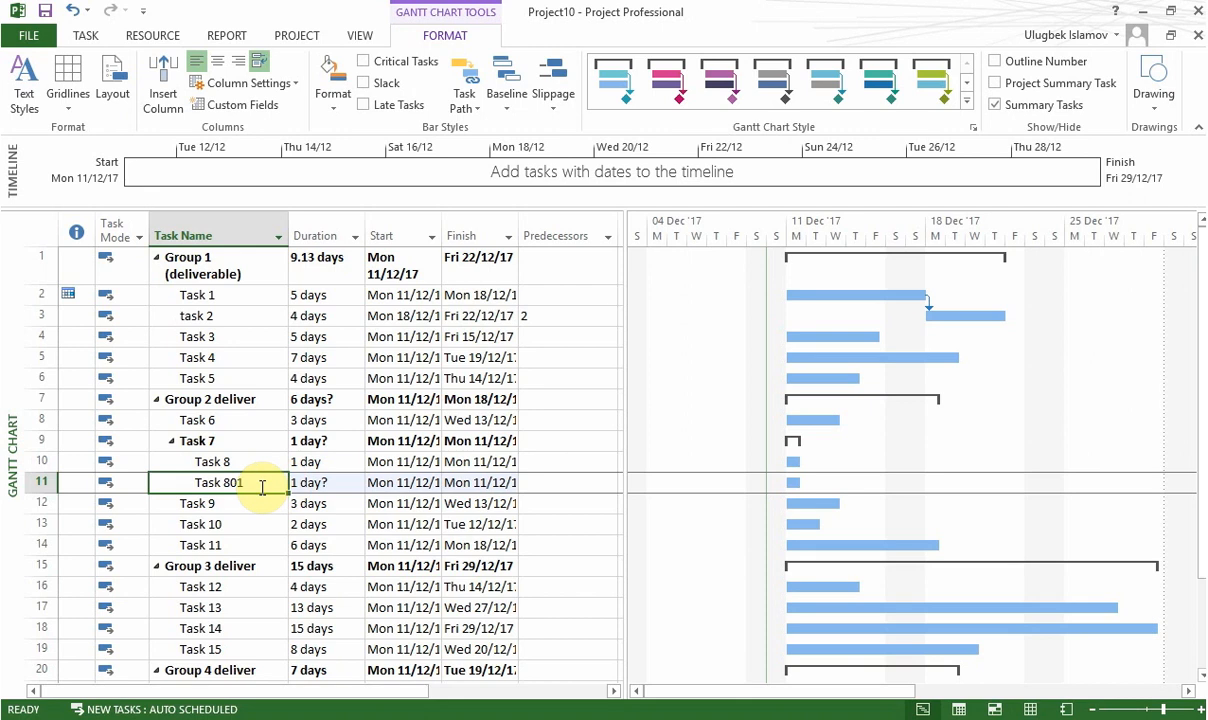
left_click(332, 487)
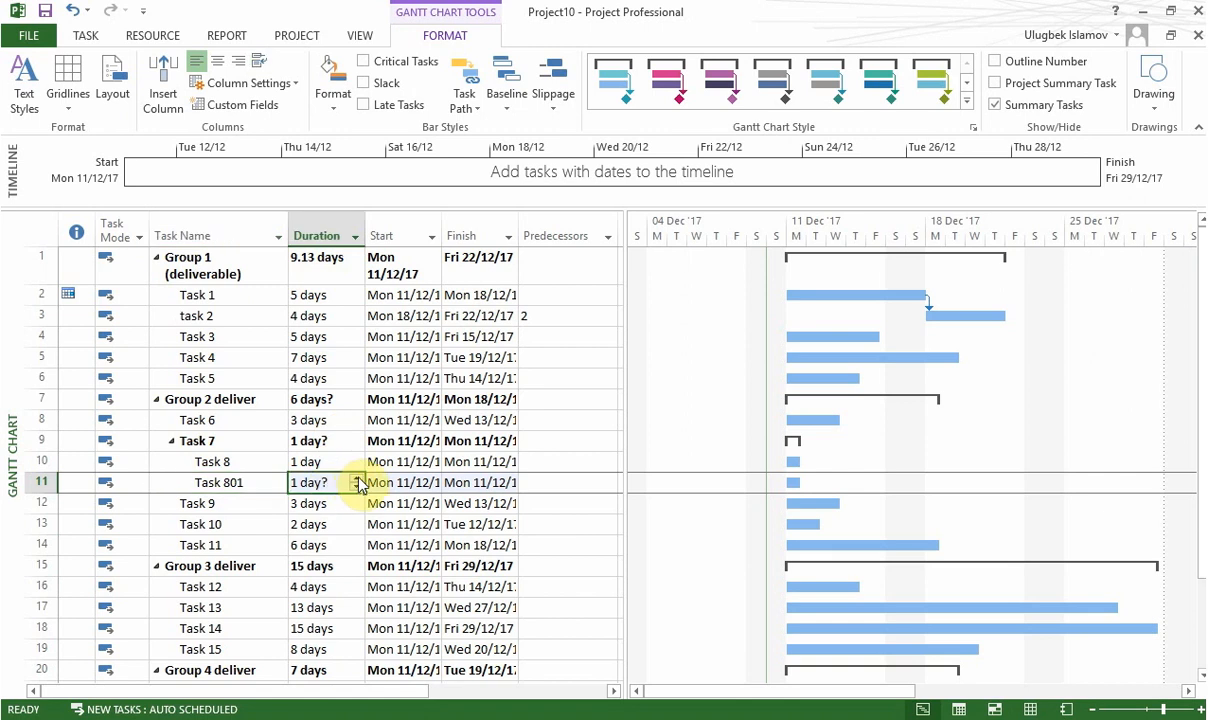
left_click(356, 478)
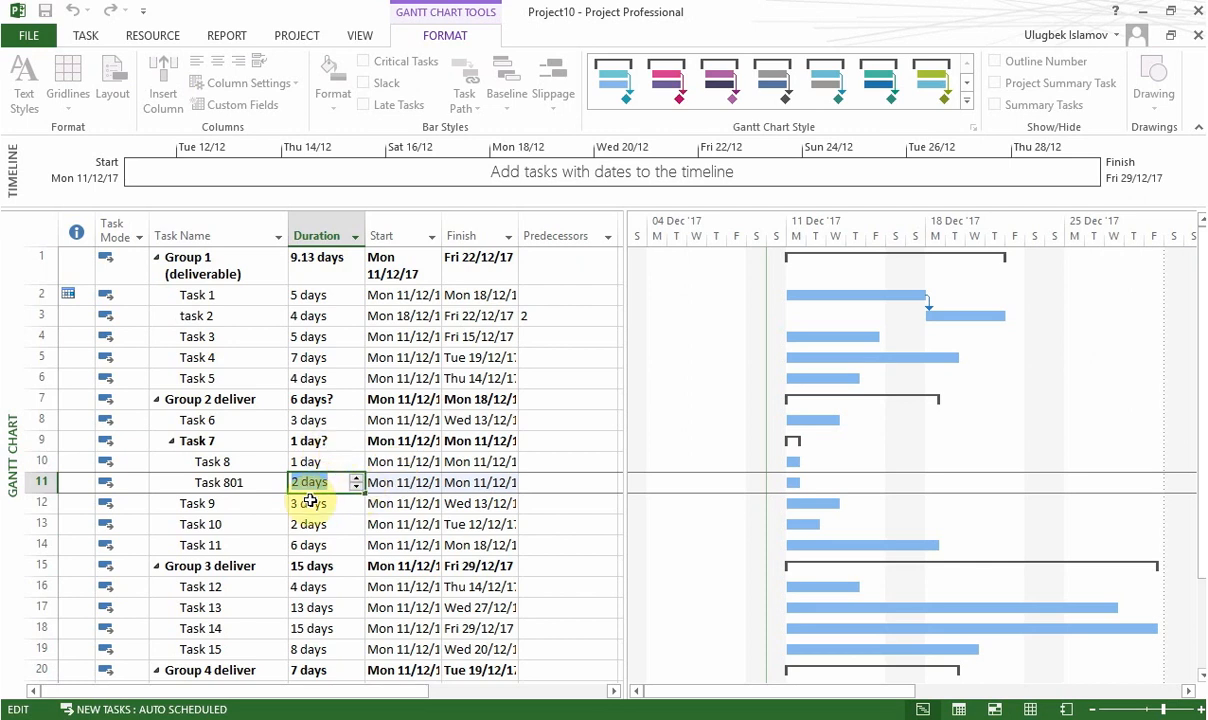
left_click(547, 462)
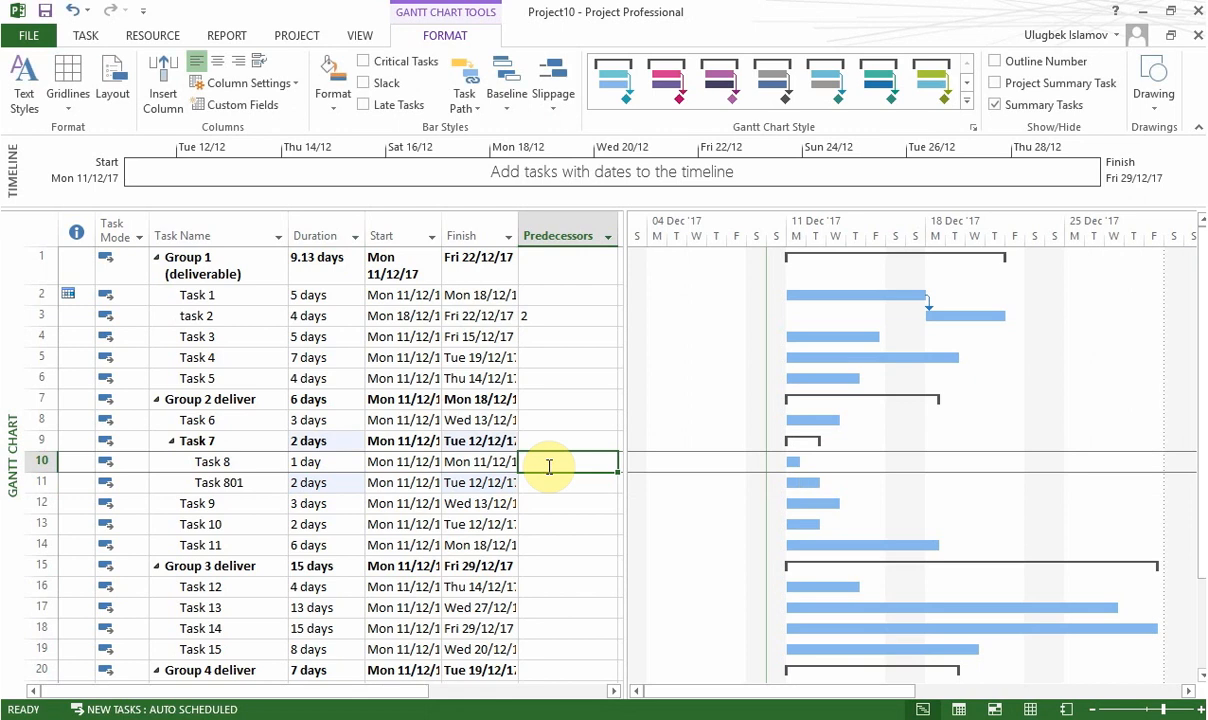
left_click(351, 442)
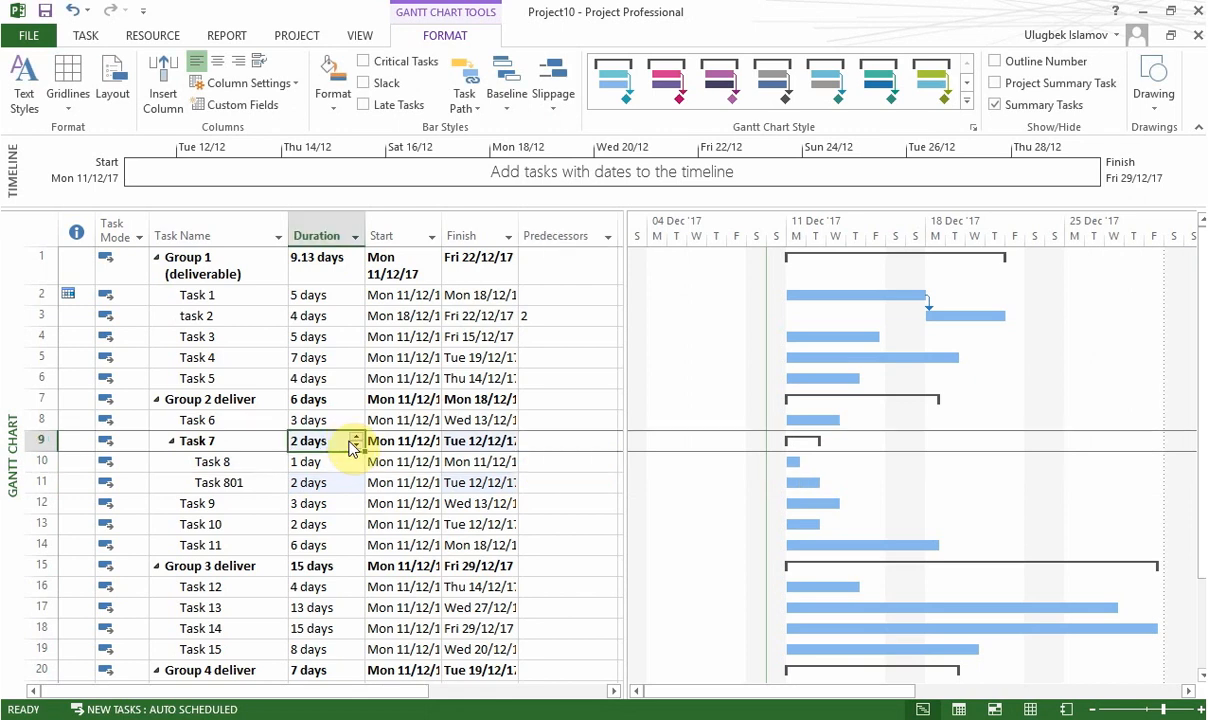
Step: Fill in the predecessors of the remaining tasks, using 3 for Task 3 and Task 4 and 2 for Task 5
left_click(537, 318)
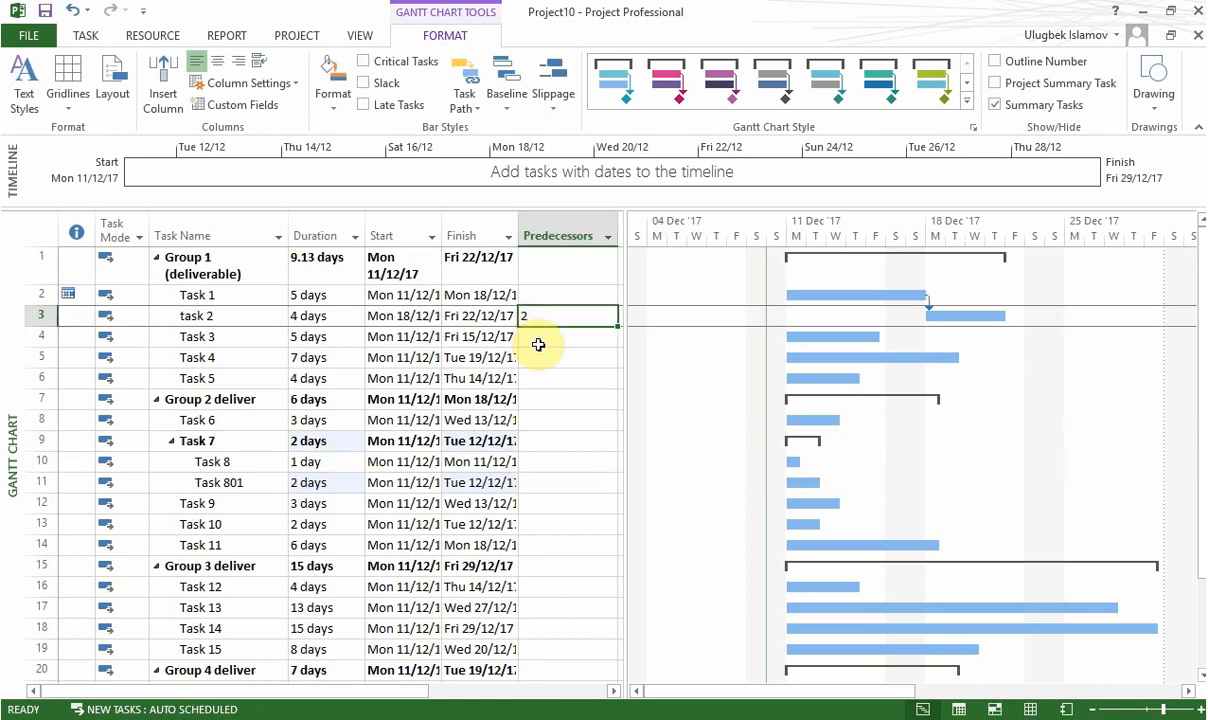
left_click(538, 344)
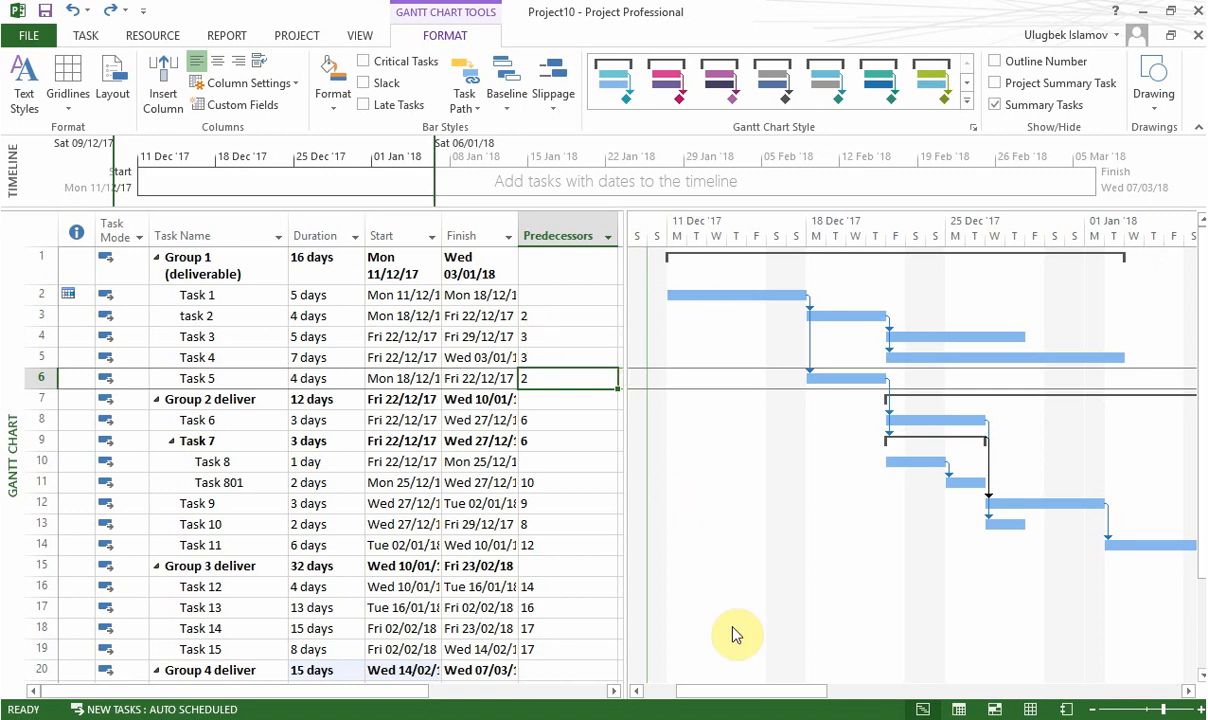
Step: Examine the linked task bars along the chart's timescale and the predecessors down through Group 4
left_click(1189, 691)
mouse_move(1189, 691)
left_mouse_down()
mouse_move(1200, 680)
mouse_move(1189, 691)
left_mouse_up()
left_click(1189, 691)
left_click_drag(1108, 699, 731, 696)
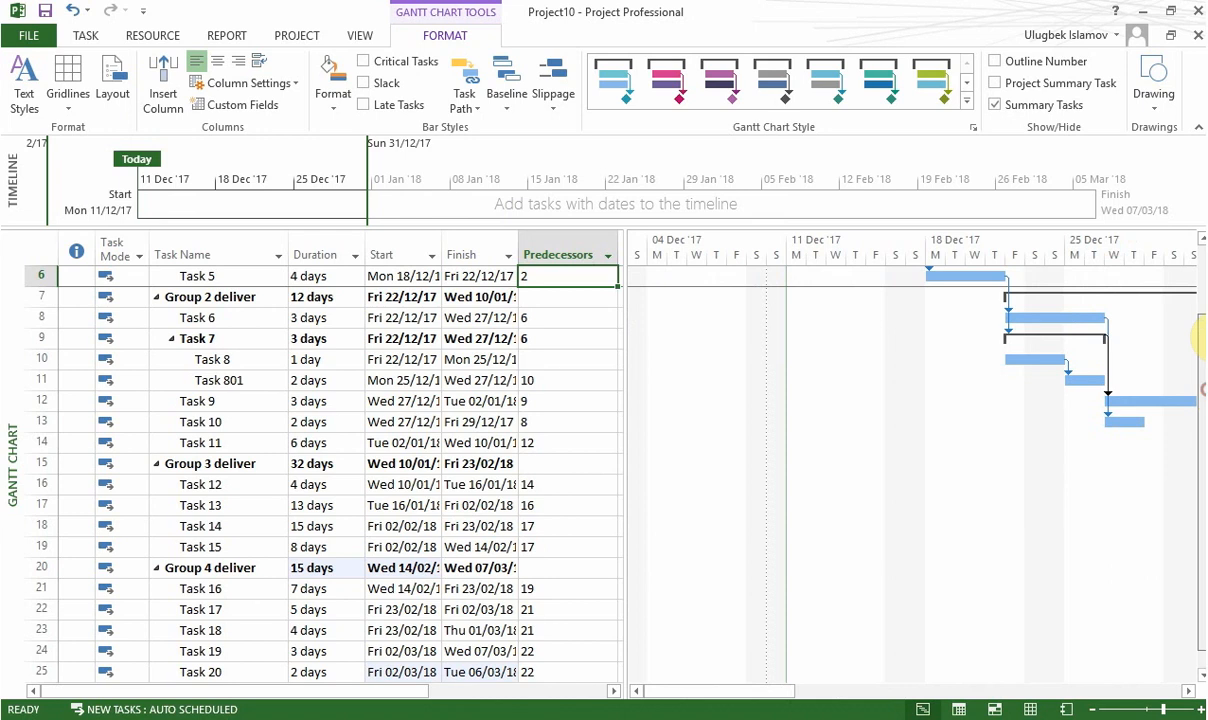
left_click_drag(1200, 345, 1198, 270)
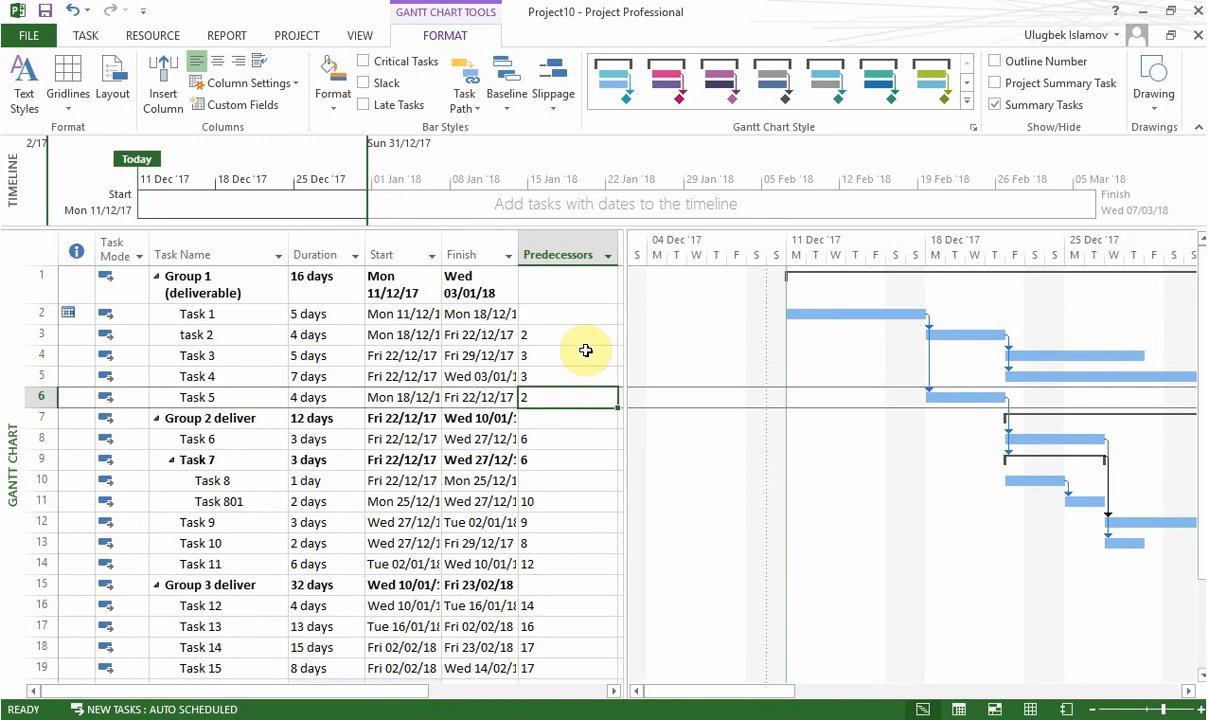
left_click(412, 355)
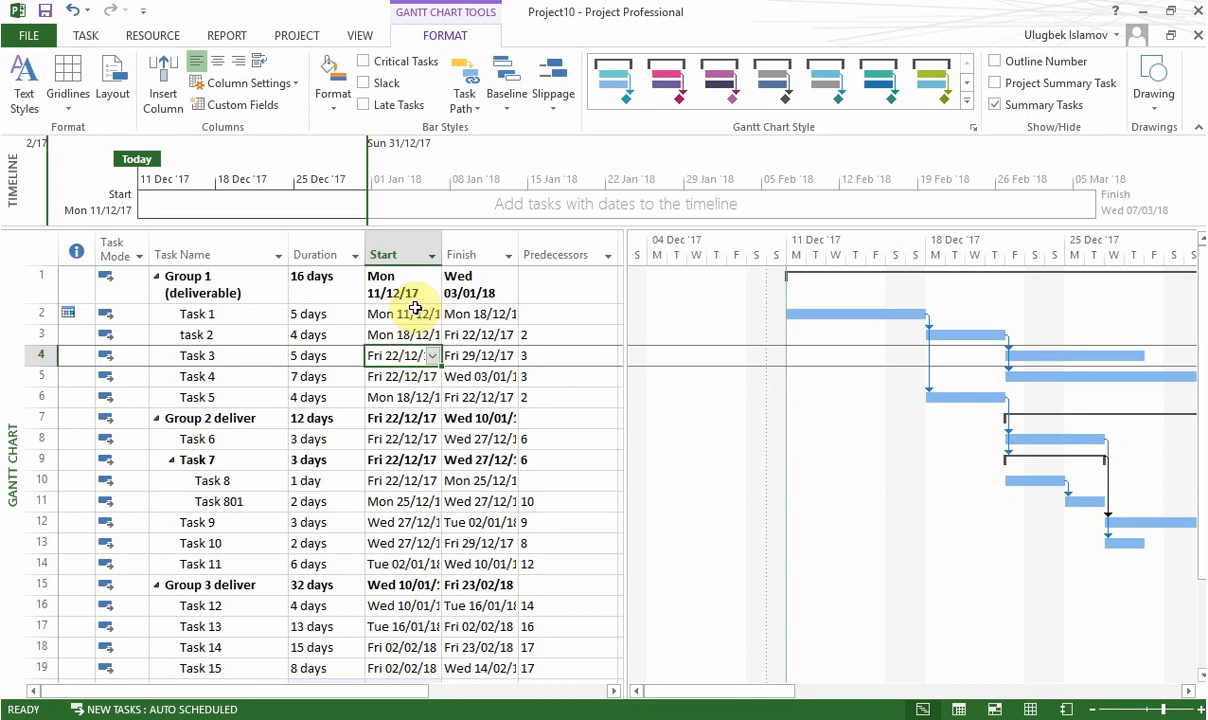
left_click(385, 282)
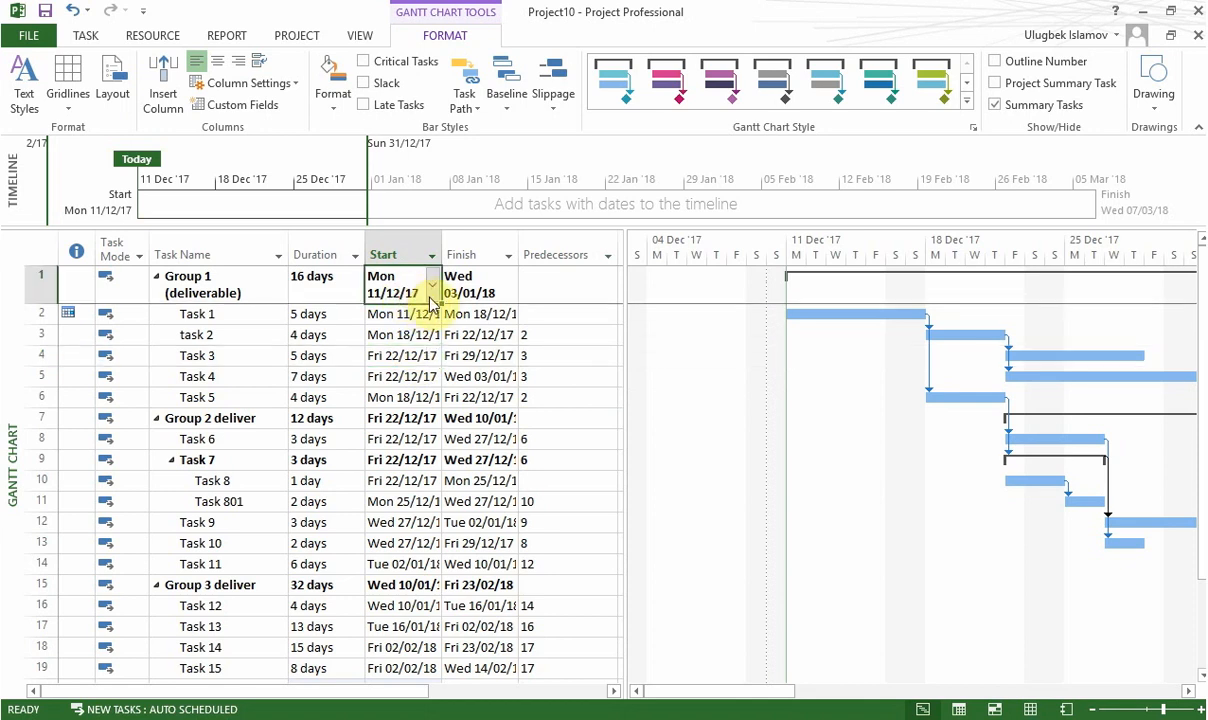
left_click(432, 293)
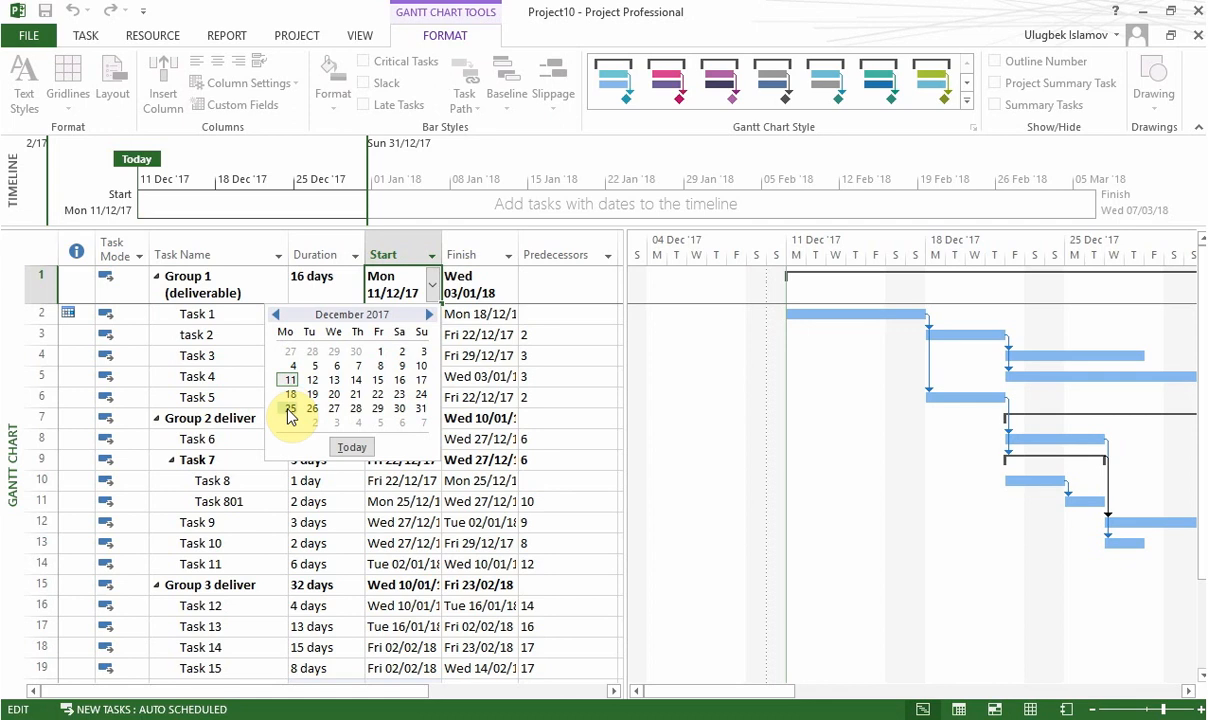
key("Escape")
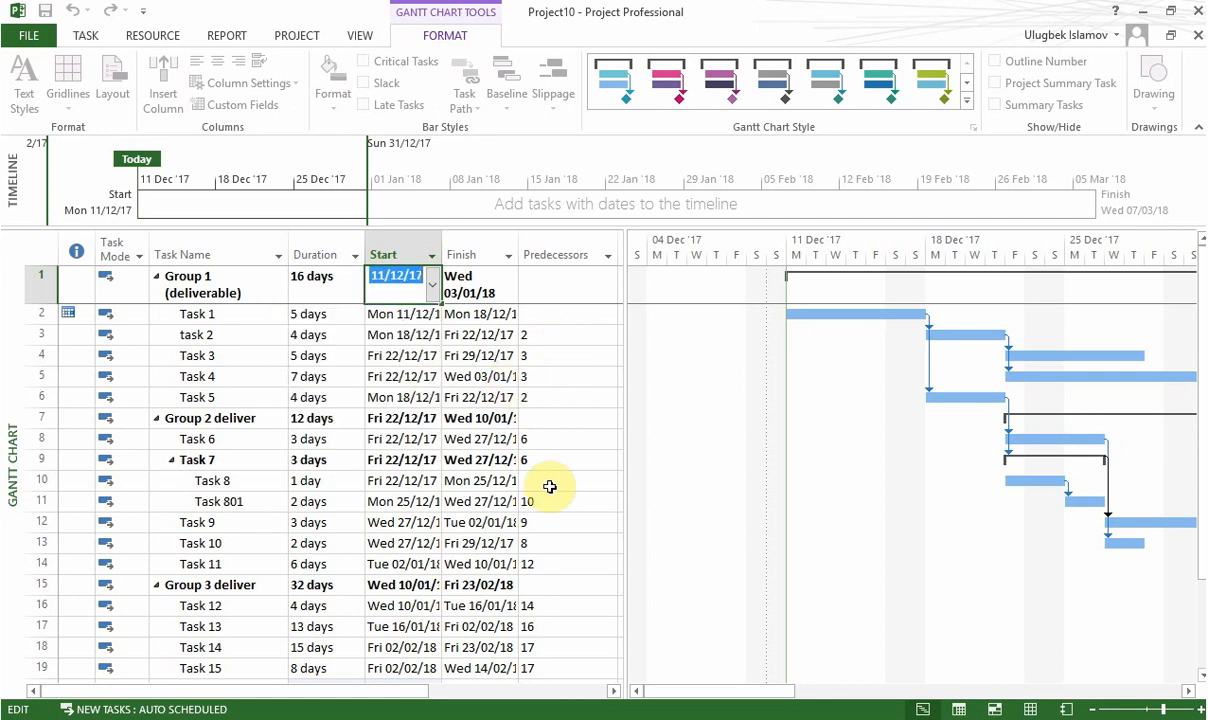
left_click(432, 289)
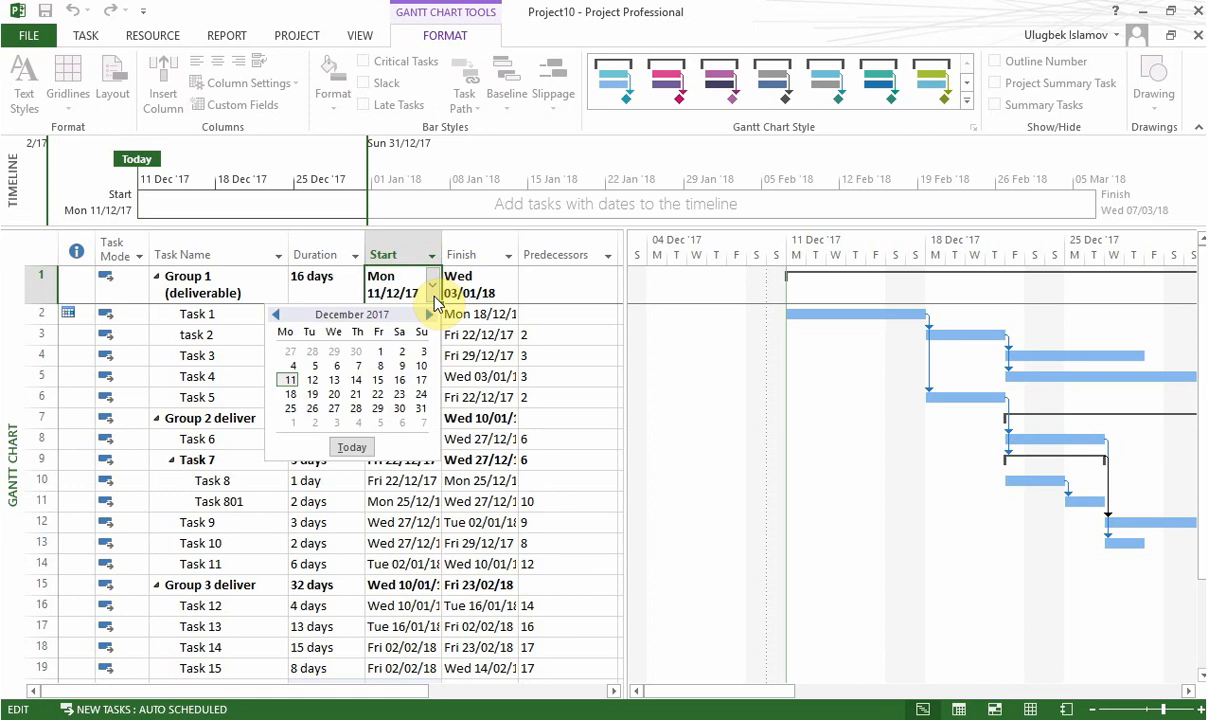
key("Escape")
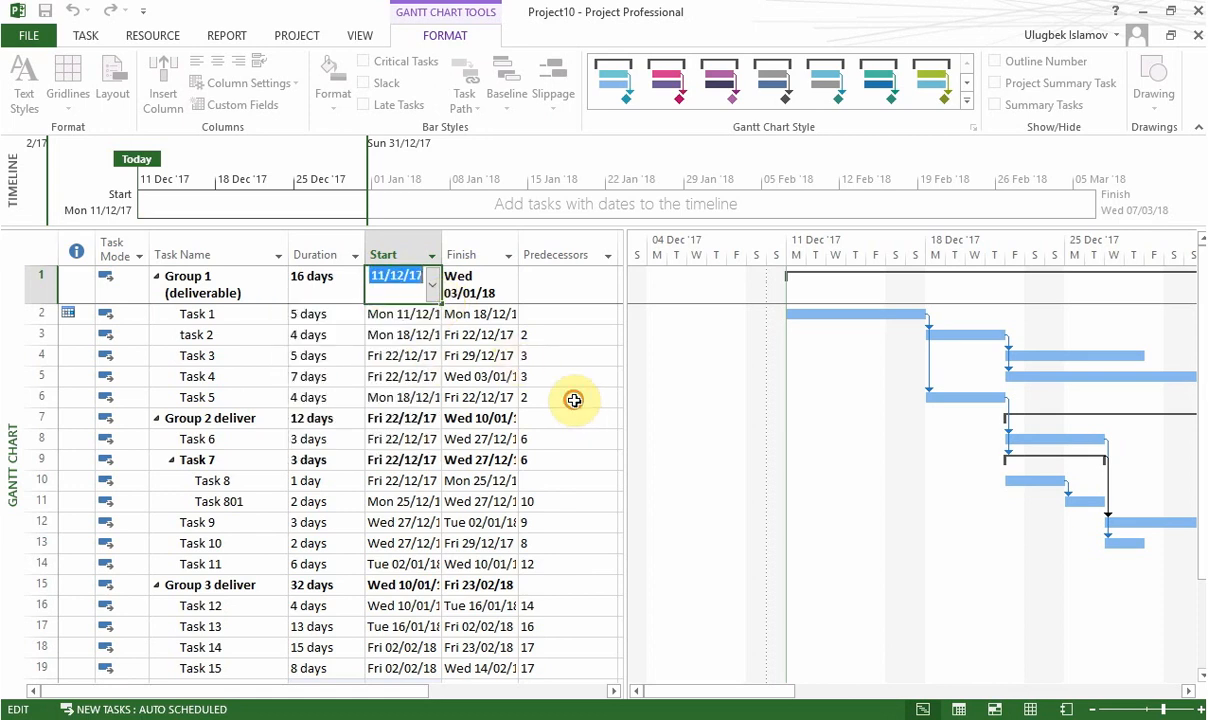
Step: Set the start date of Task 1 to Monday 25 December 2017
left_click(431, 320)
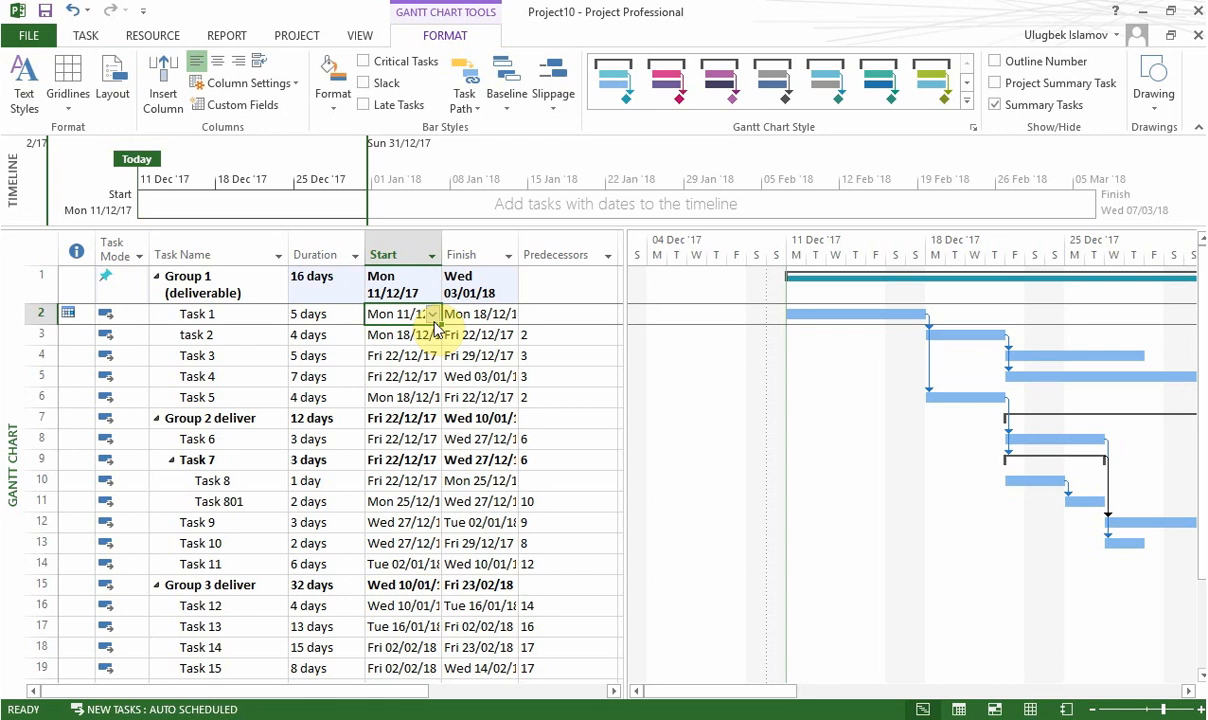
left_click(432, 318)
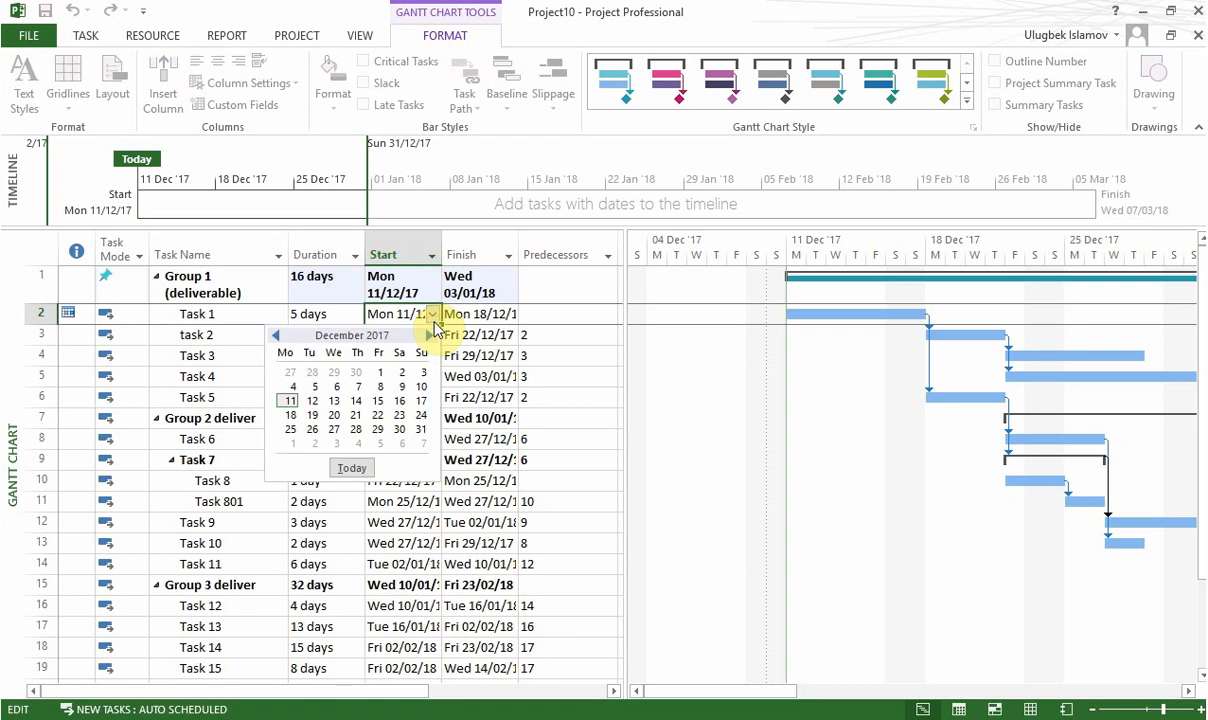
left_click(291, 430)
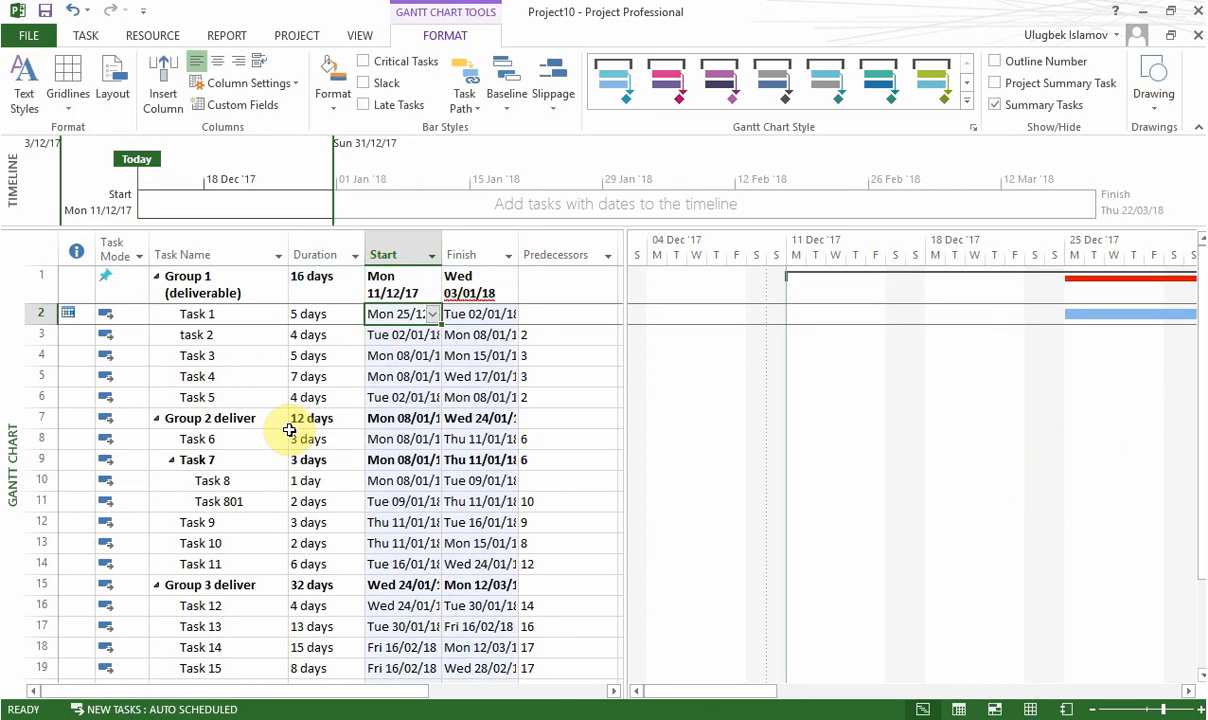
left_click(488, 290)
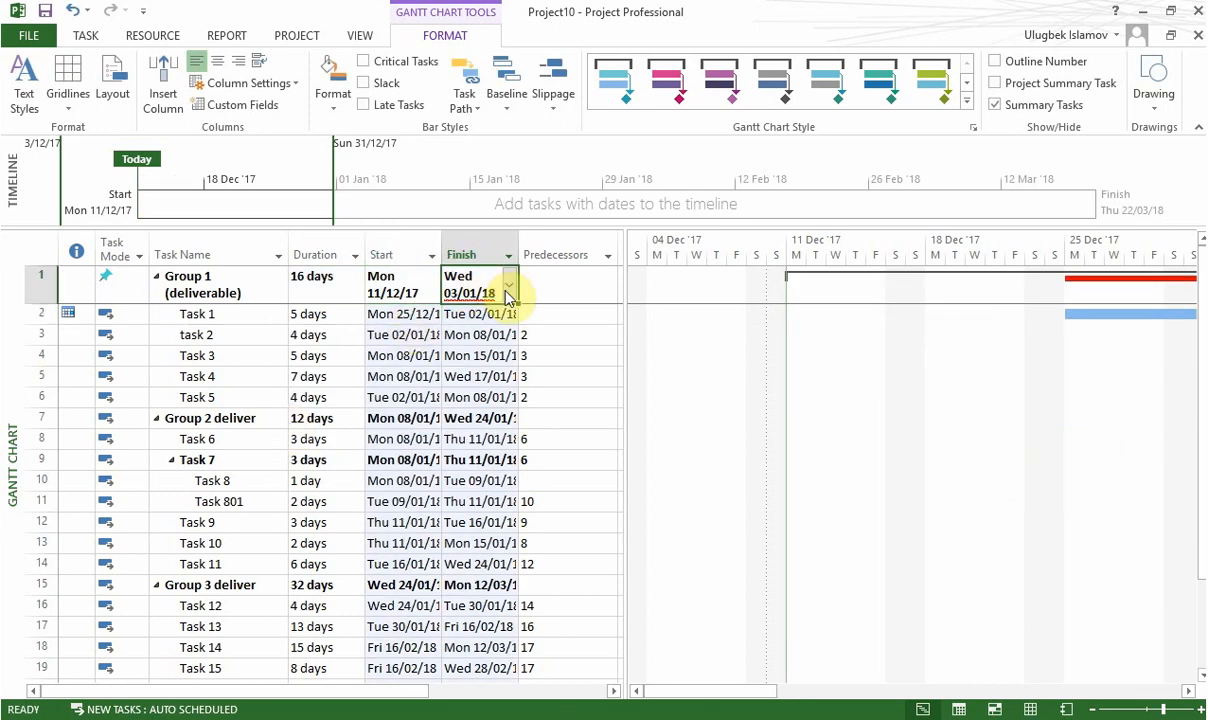
left_click(509, 294)
left_click(559, 326)
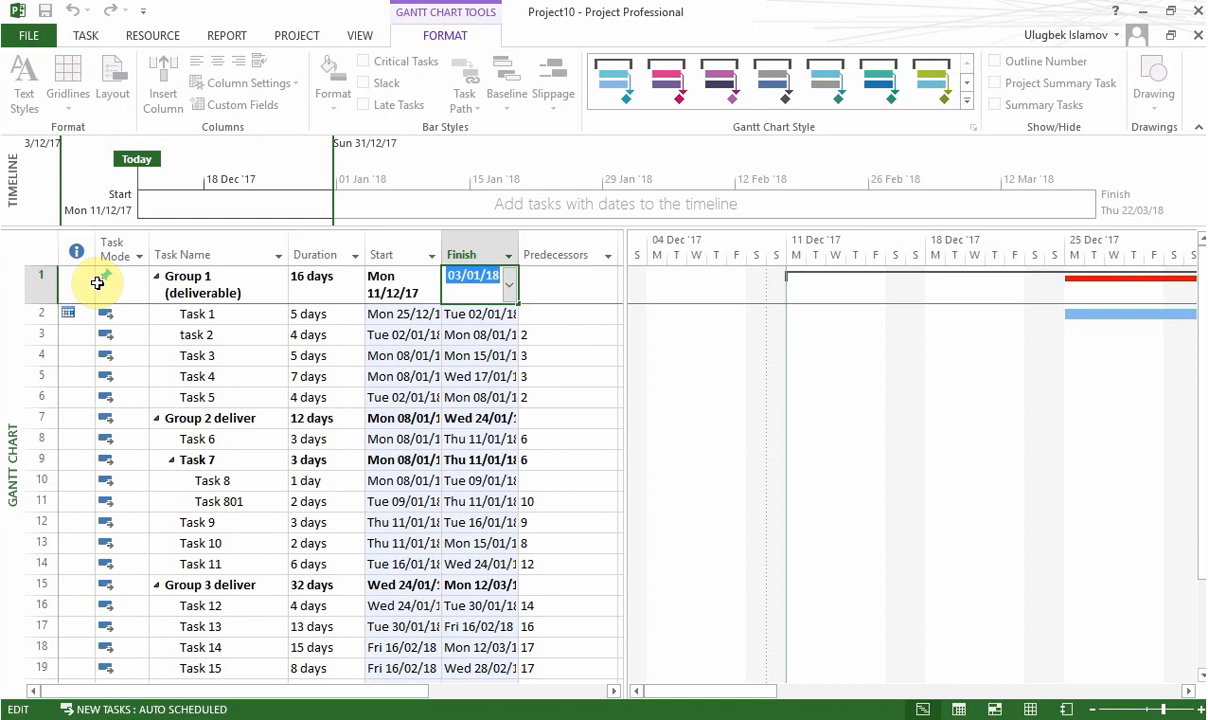
left_click(425, 376)
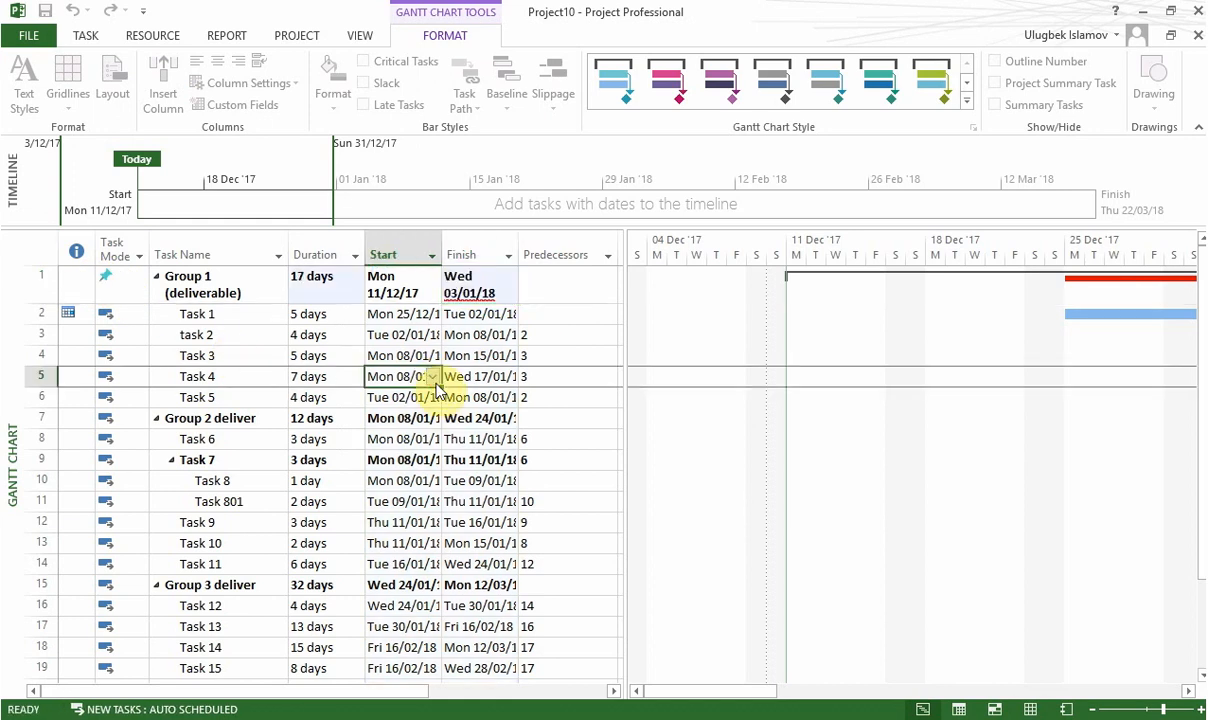
left_click(481, 292)
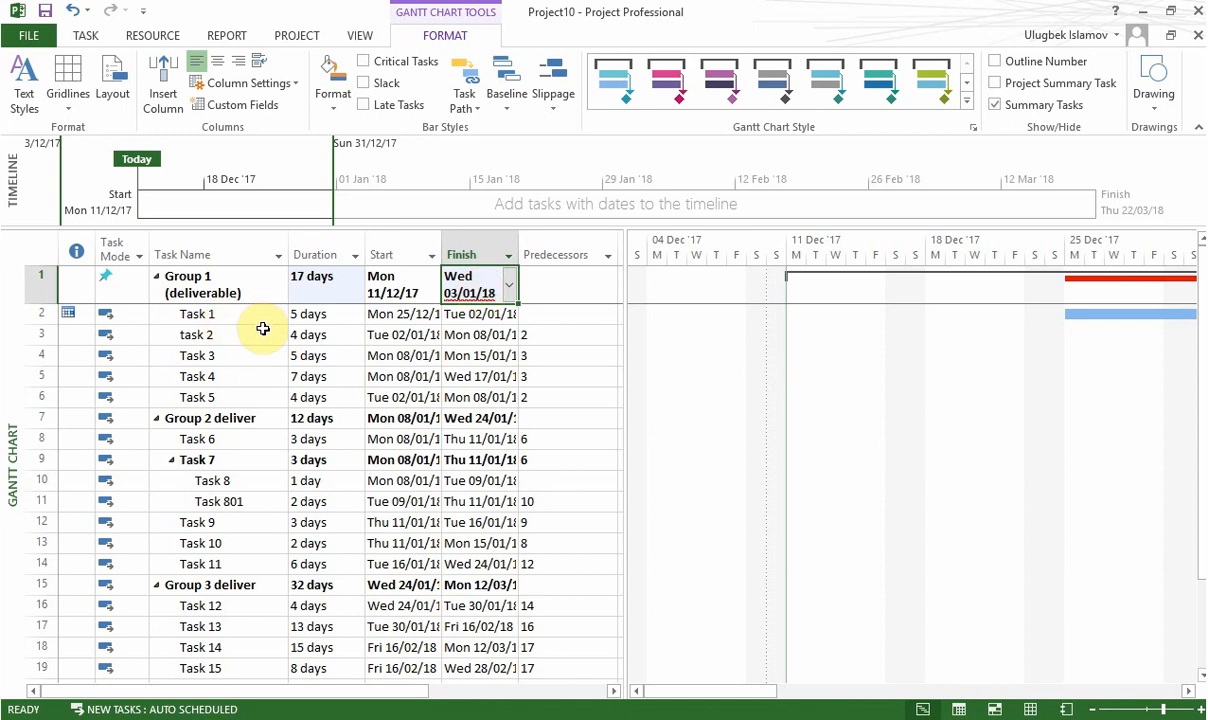
Step: Set the task mode of Group 1 (deliverable) to Auto Scheduled
left_click(110, 276)
left_click(112, 276)
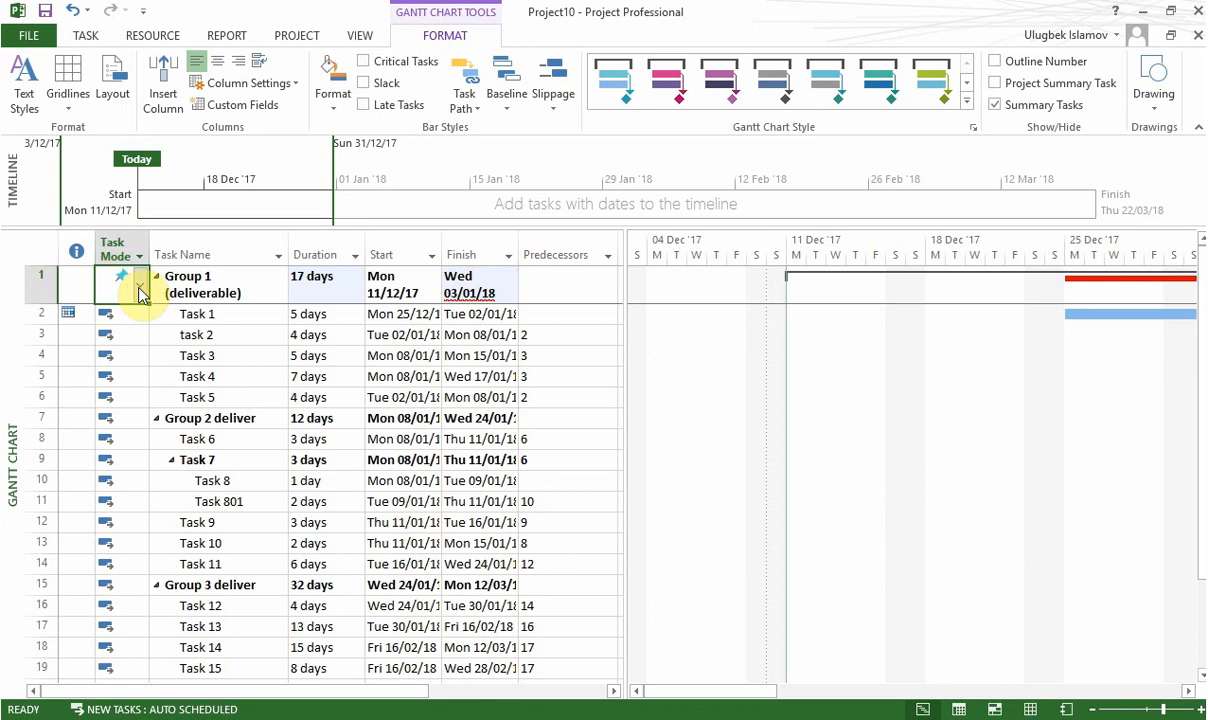
left_click(140, 287)
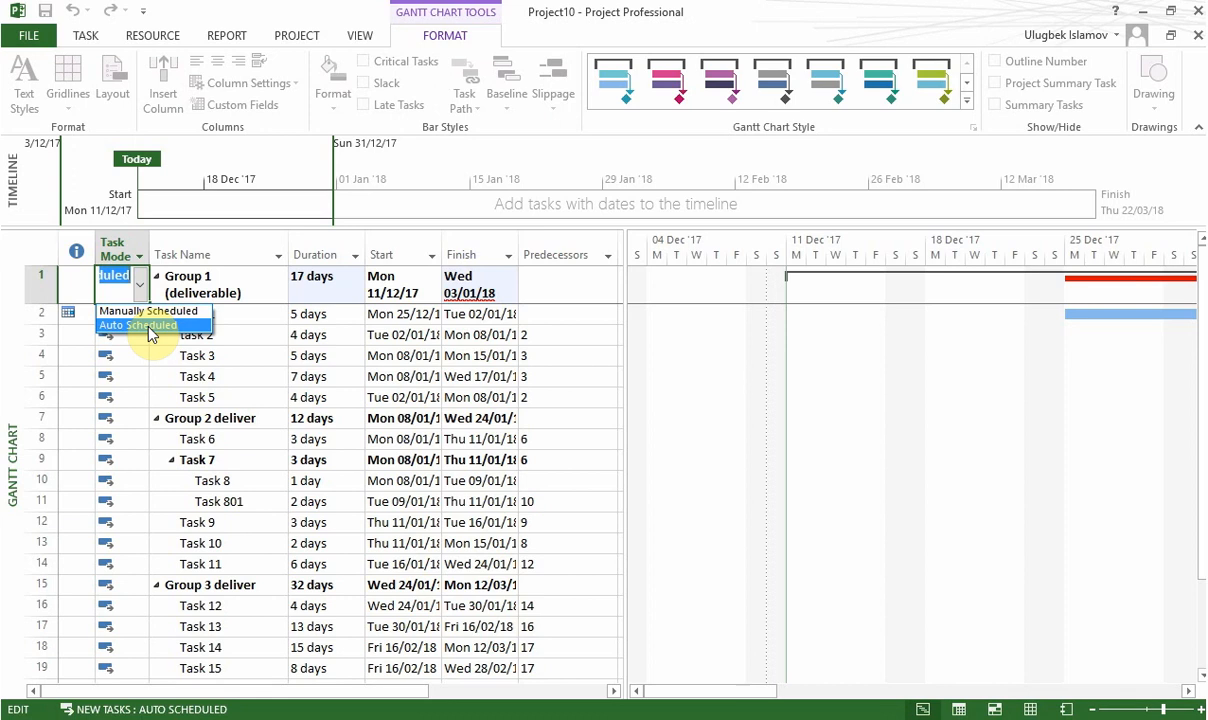
left_click(148, 326)
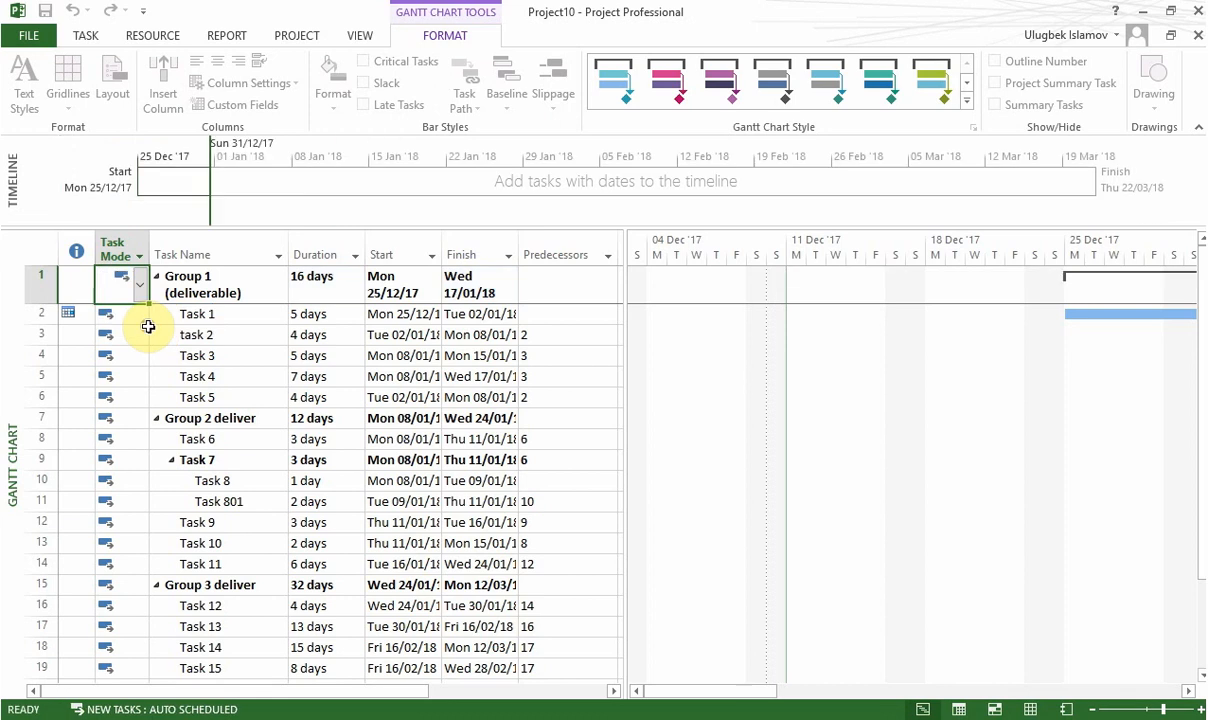
Step: Examine the finish dates of Group 1 and Group 2 and their linked bars in the chart
left_click(488, 291)
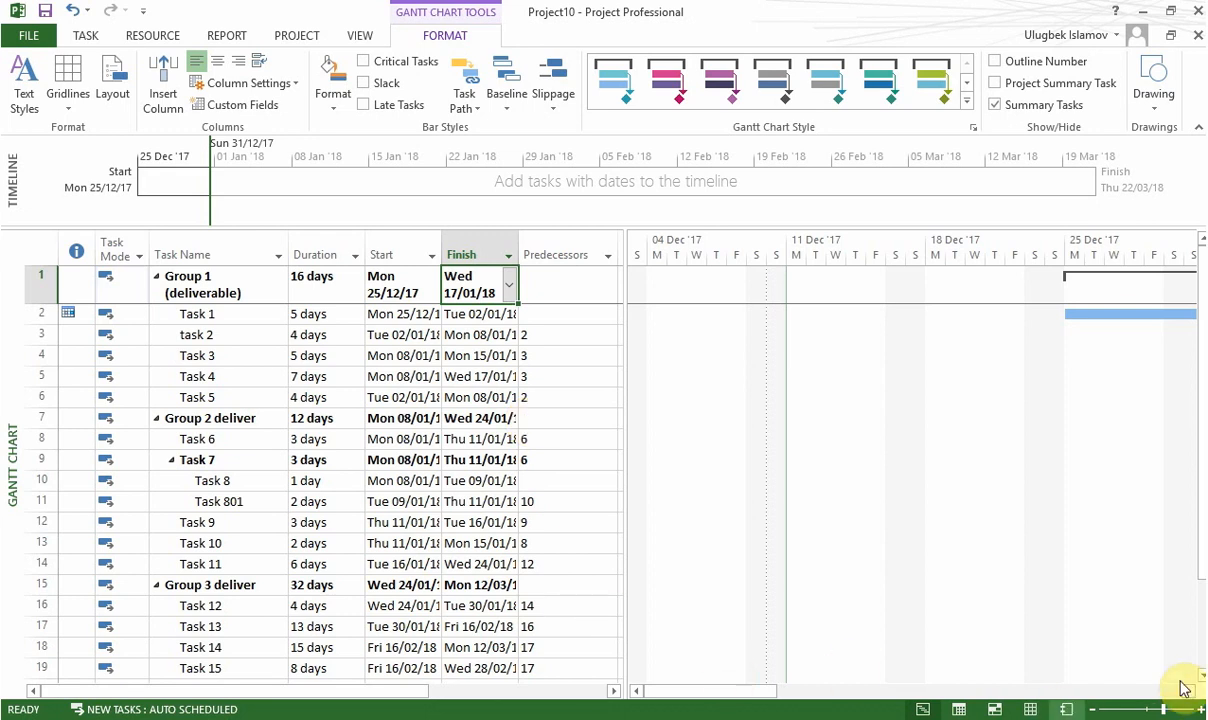
left_click_drag(1193, 694, 1193, 694)
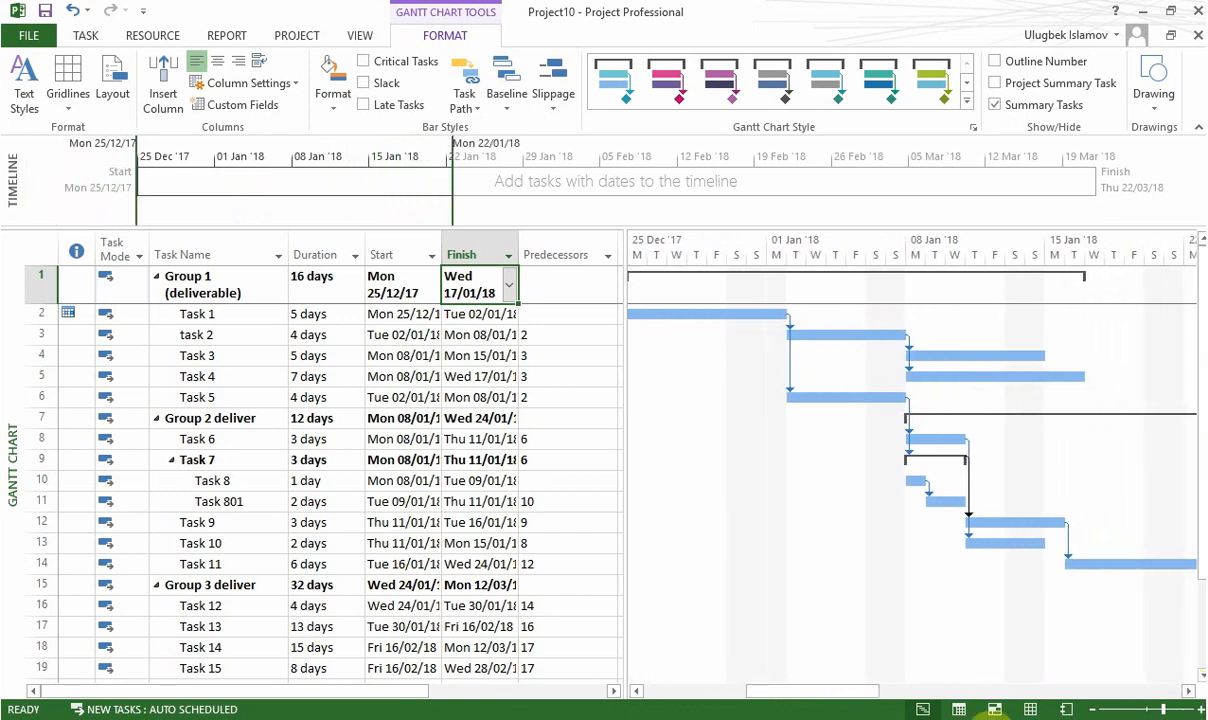
left_click(491, 417)
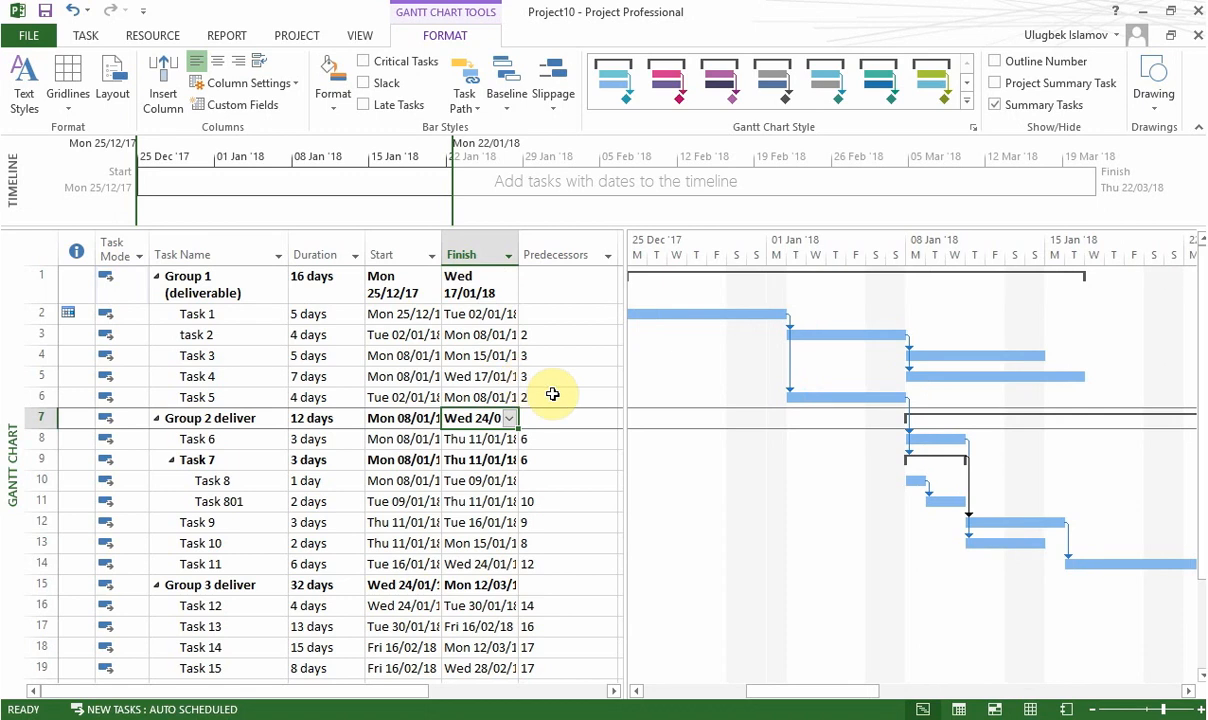
left_click(226, 420)
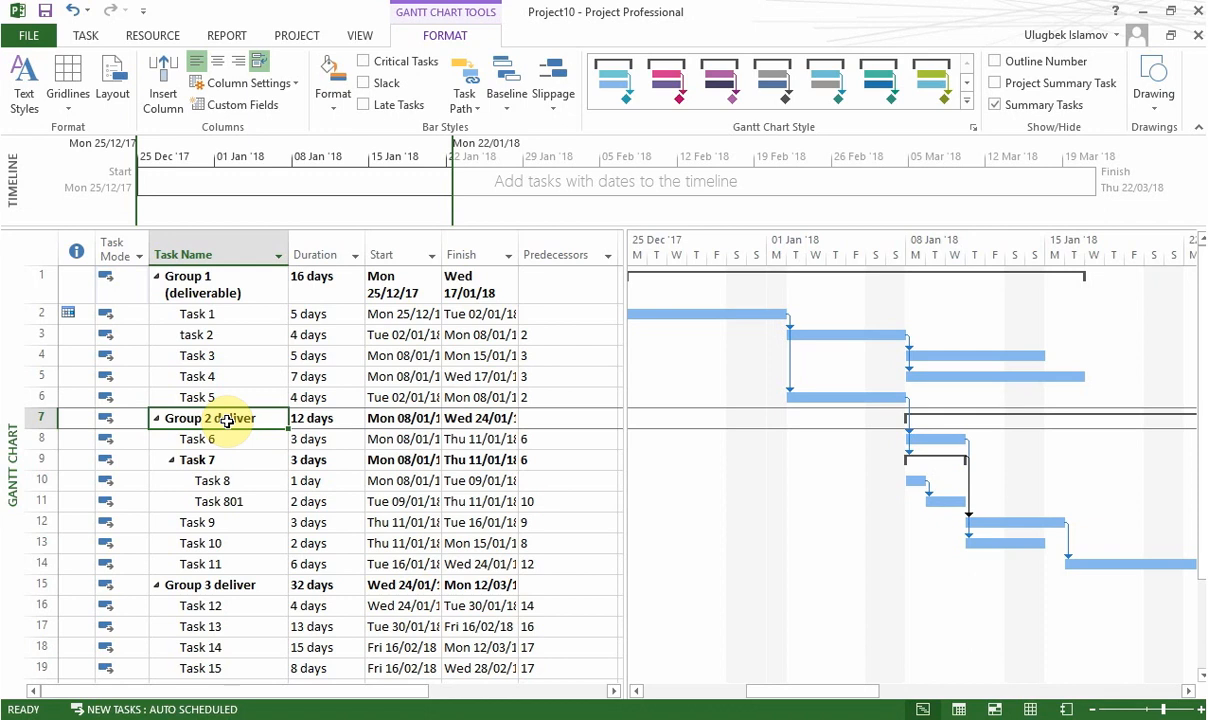
left_click(226, 441)
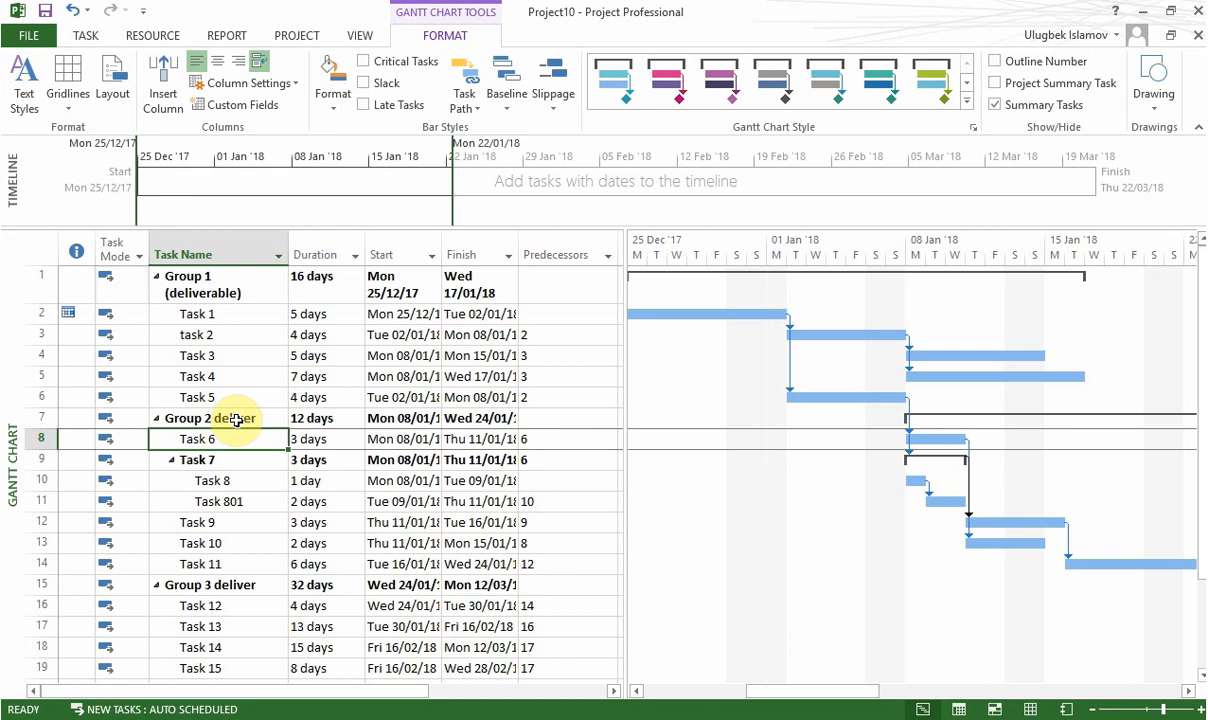
left_click(237, 420)
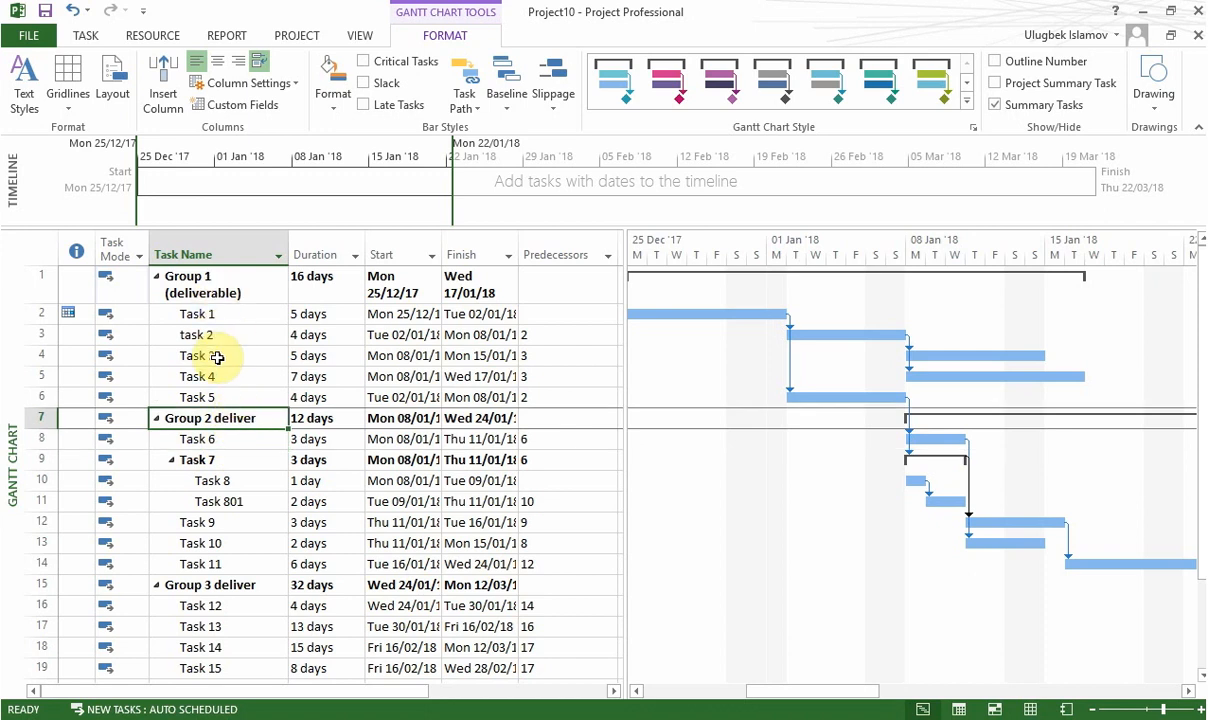
left_click(244, 400)
Step: Insert a new task directly above Group 2 deliver and name it "Deliverable 1 accomplished"
left_click(244, 416)
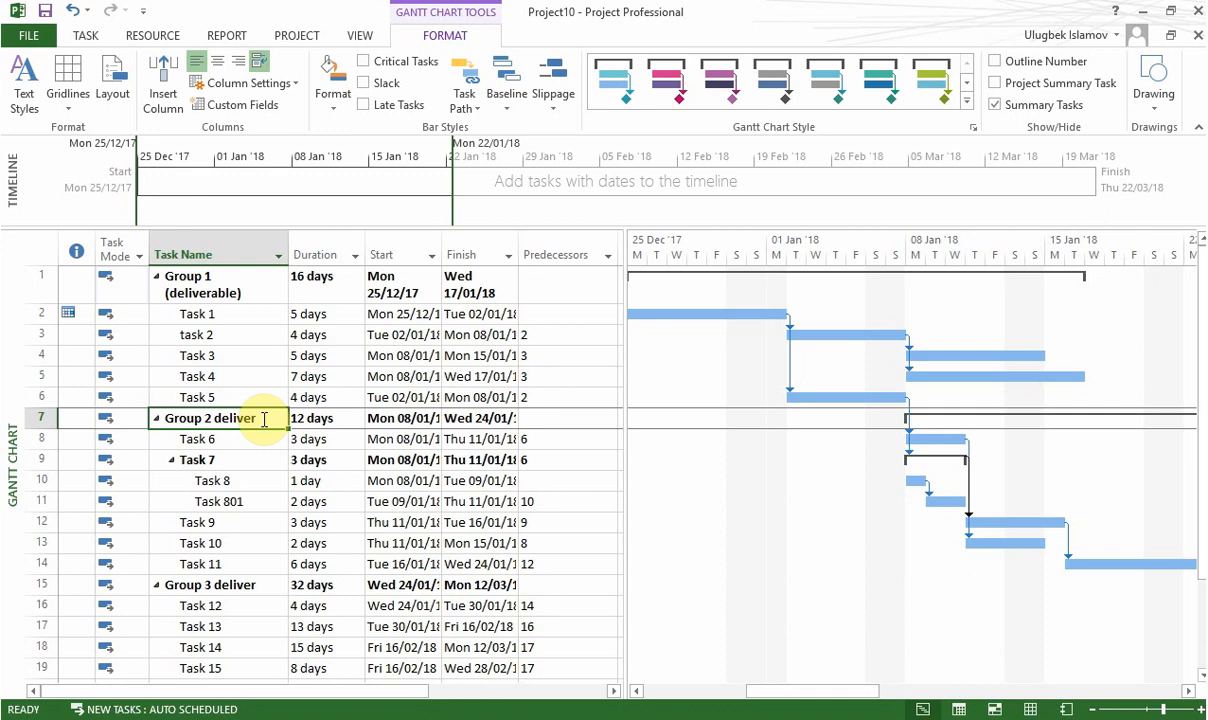
right_click(265, 420)
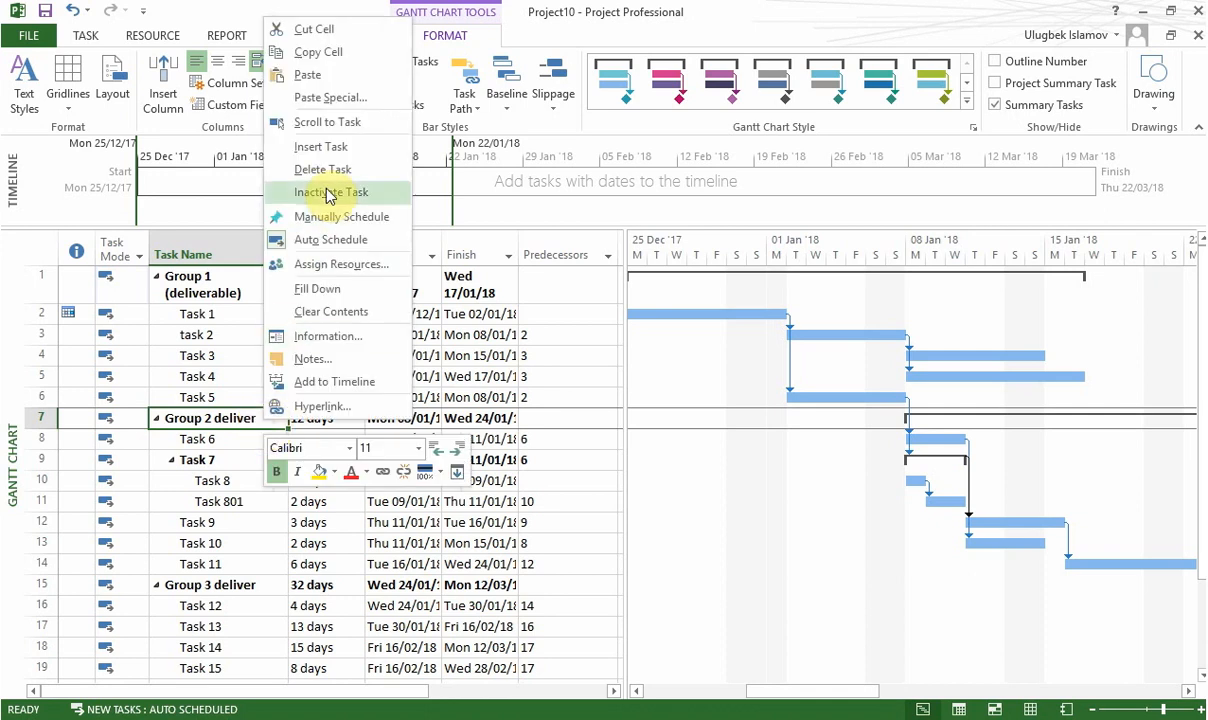
left_click(360, 146)
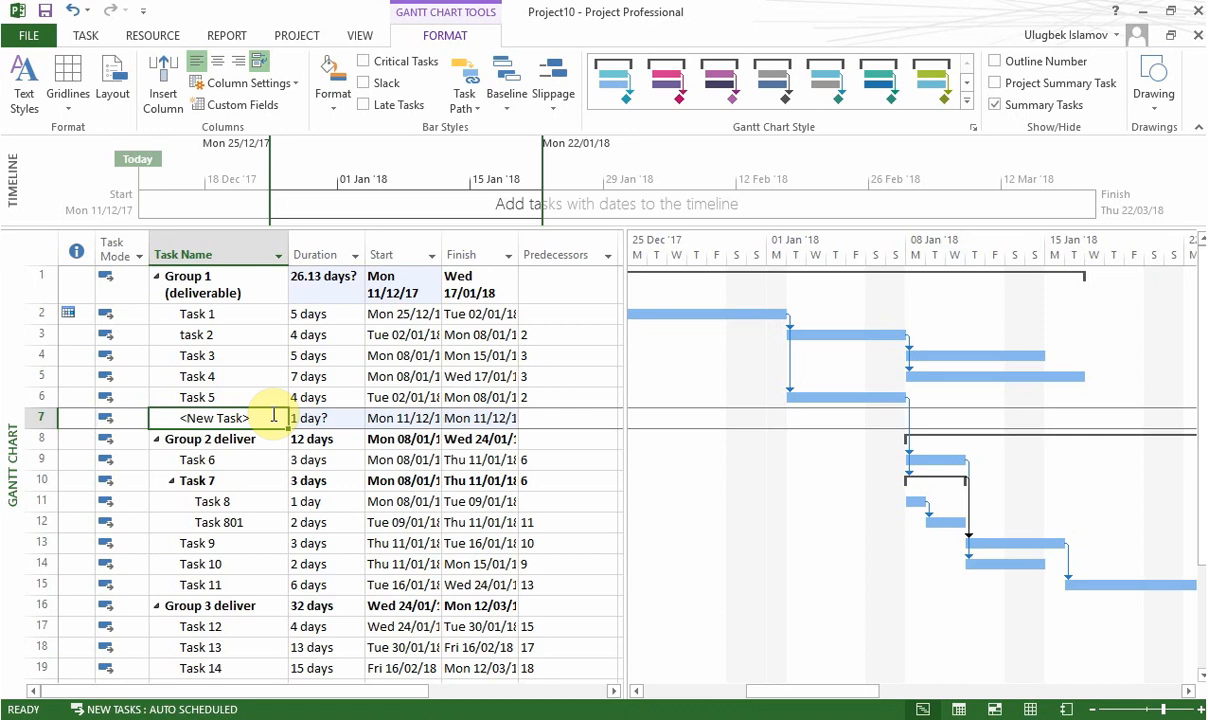
type("Deliv")
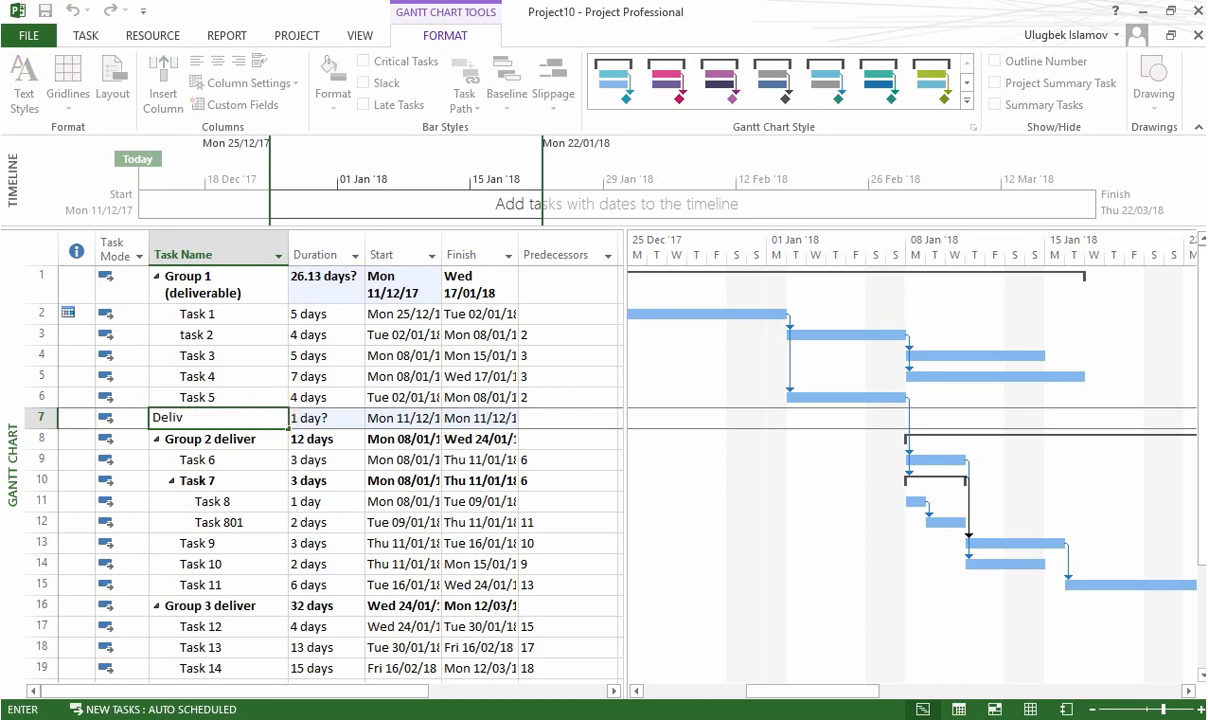
type("erable 1 accomplished")
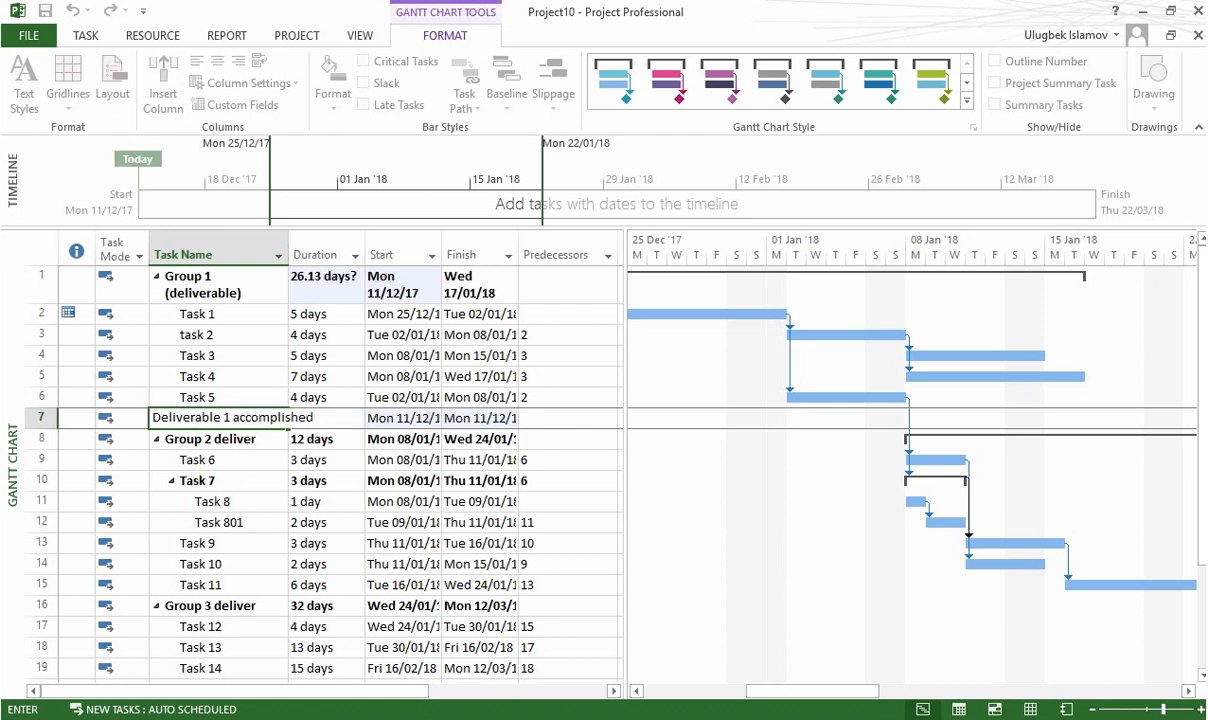
key("Return")
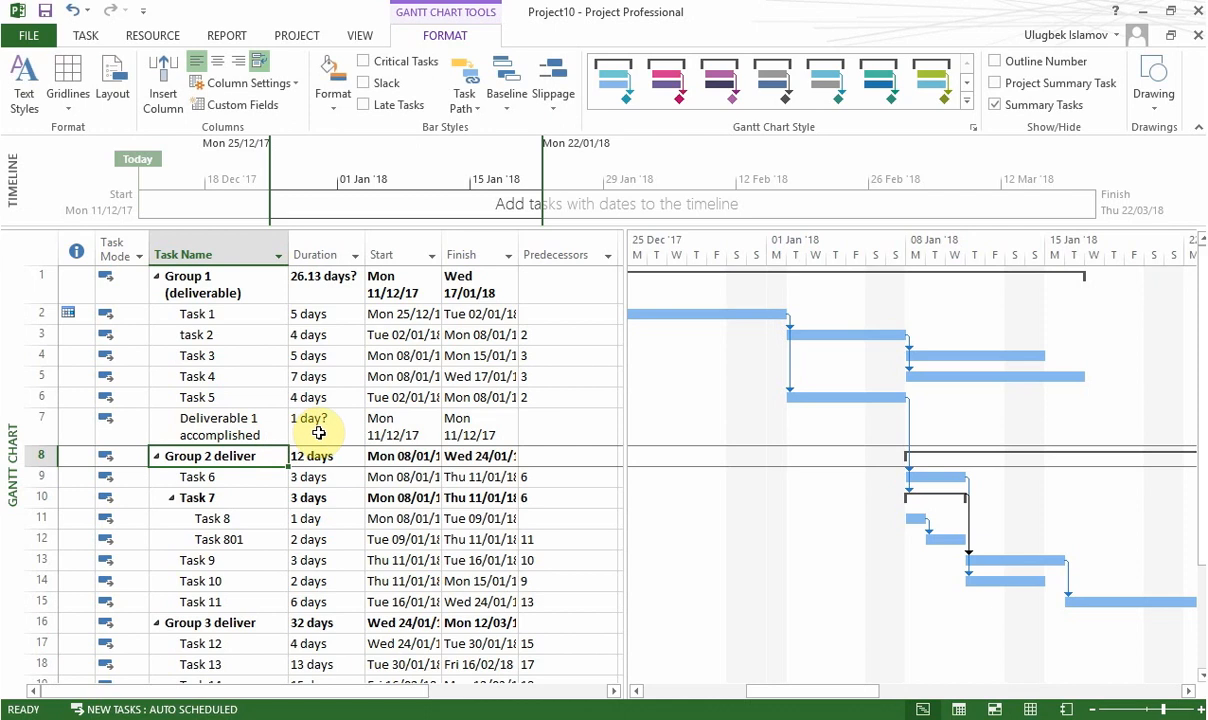
Step: Set the duration of Deliverable 1 accomplished to 0 days
left_click(318, 432)
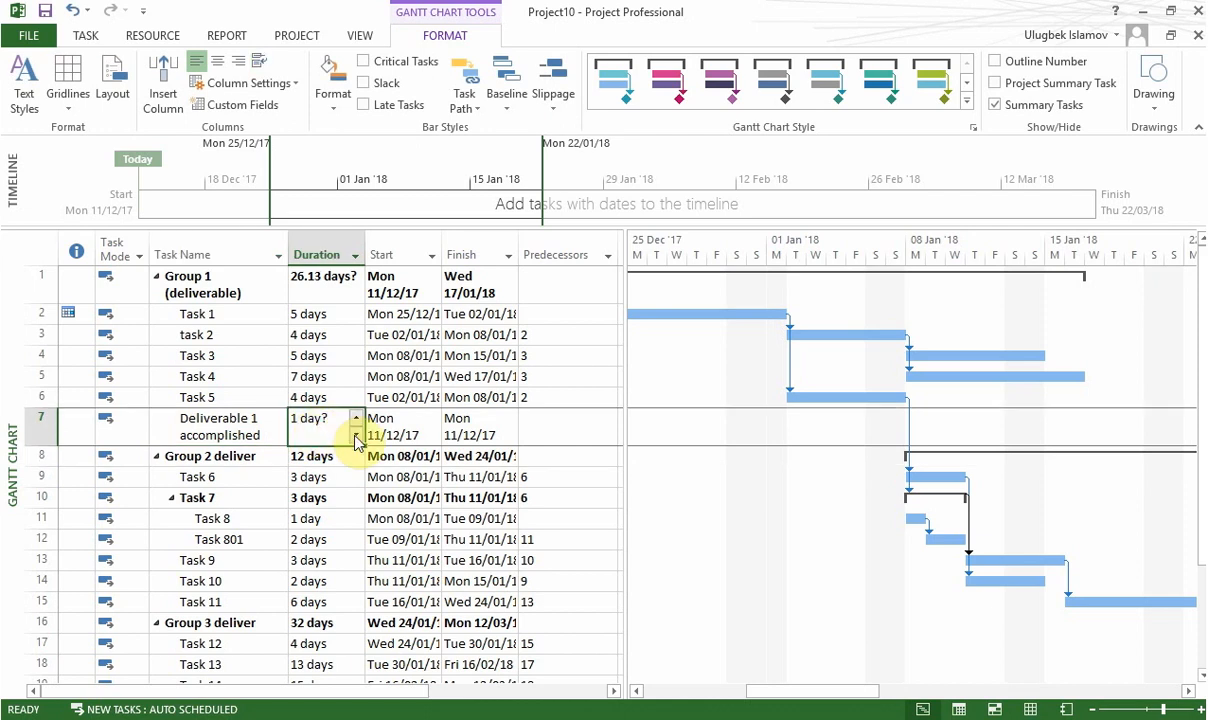
left_click(356, 437)
left_click(394, 430)
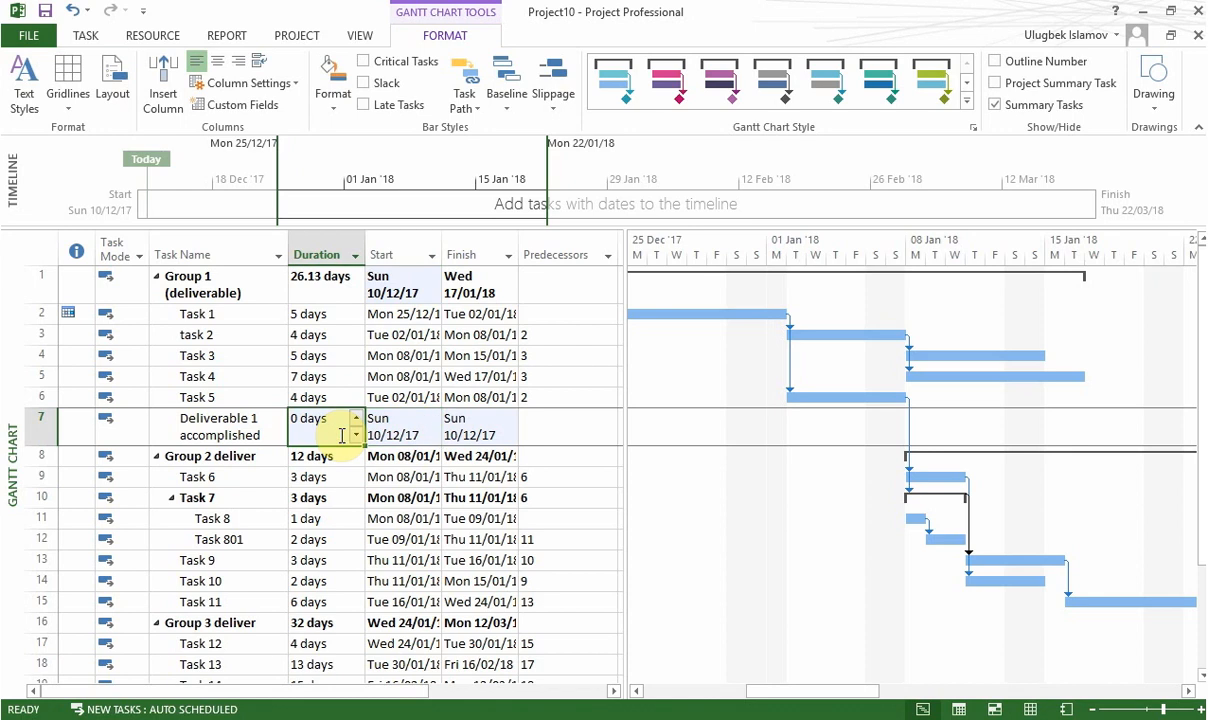
left_click(405, 437)
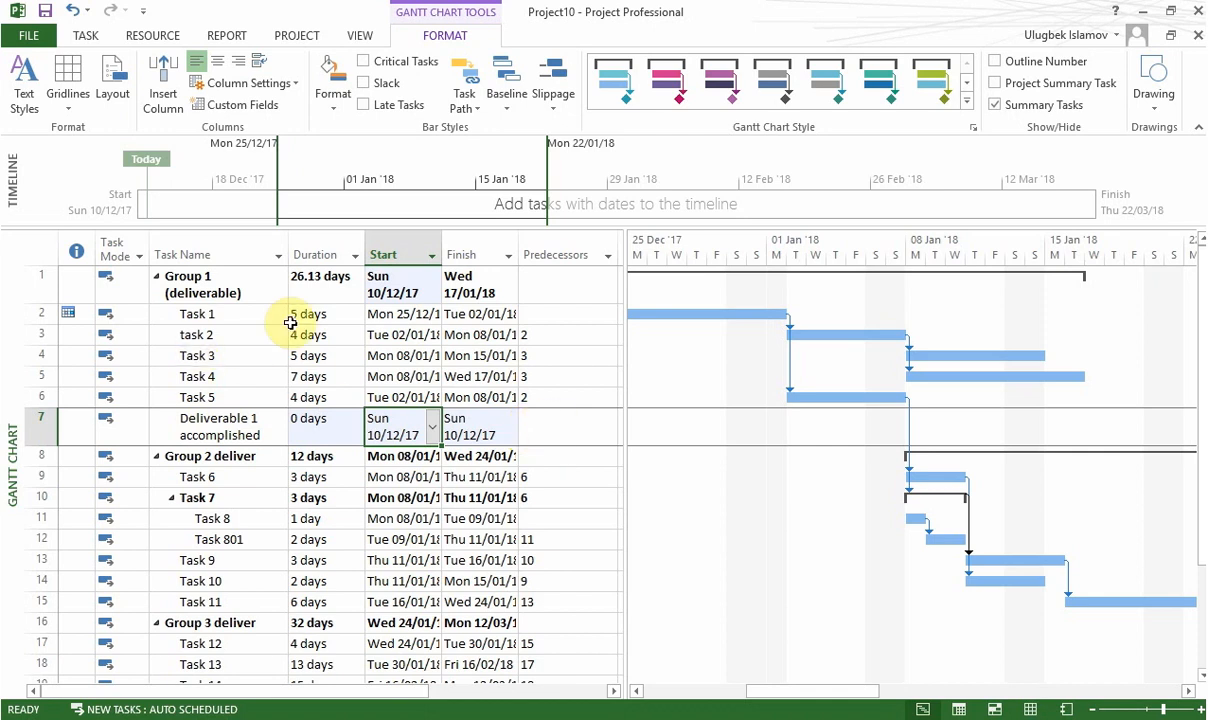
Step: Enter 6 as the predecessor of Deliverable 1 accomplished and check its milestone in the chart
left_click(550, 424)
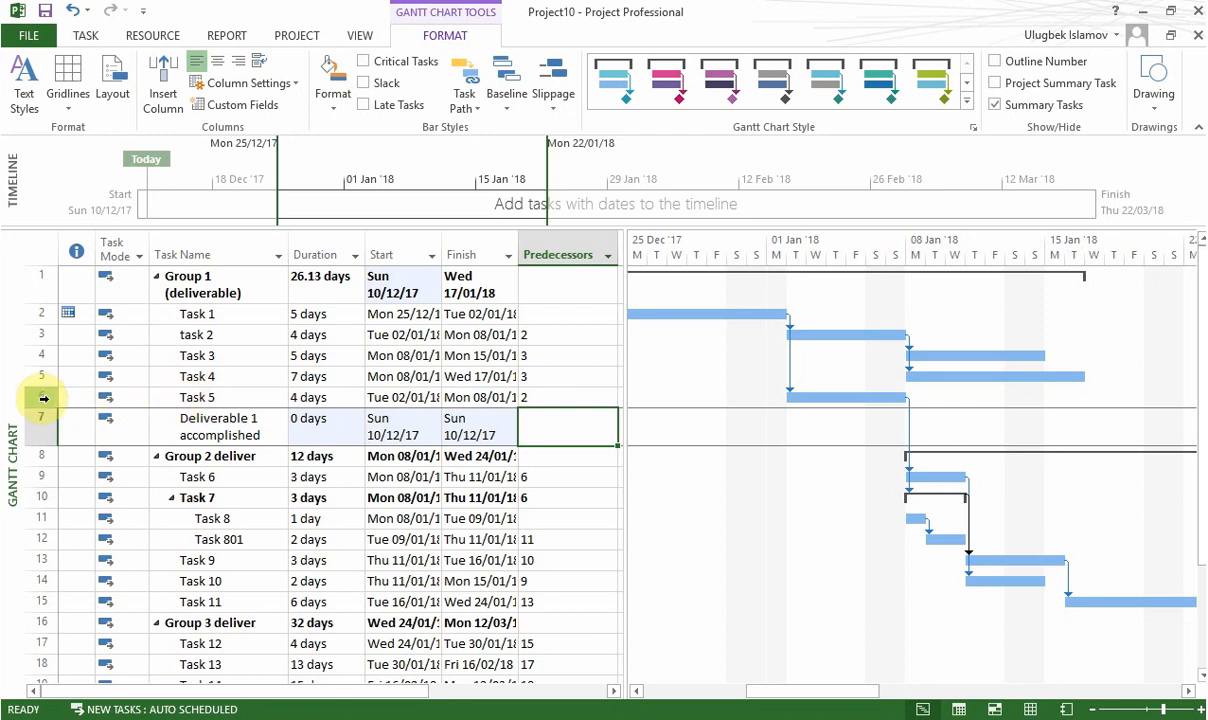
left_click(549, 425)
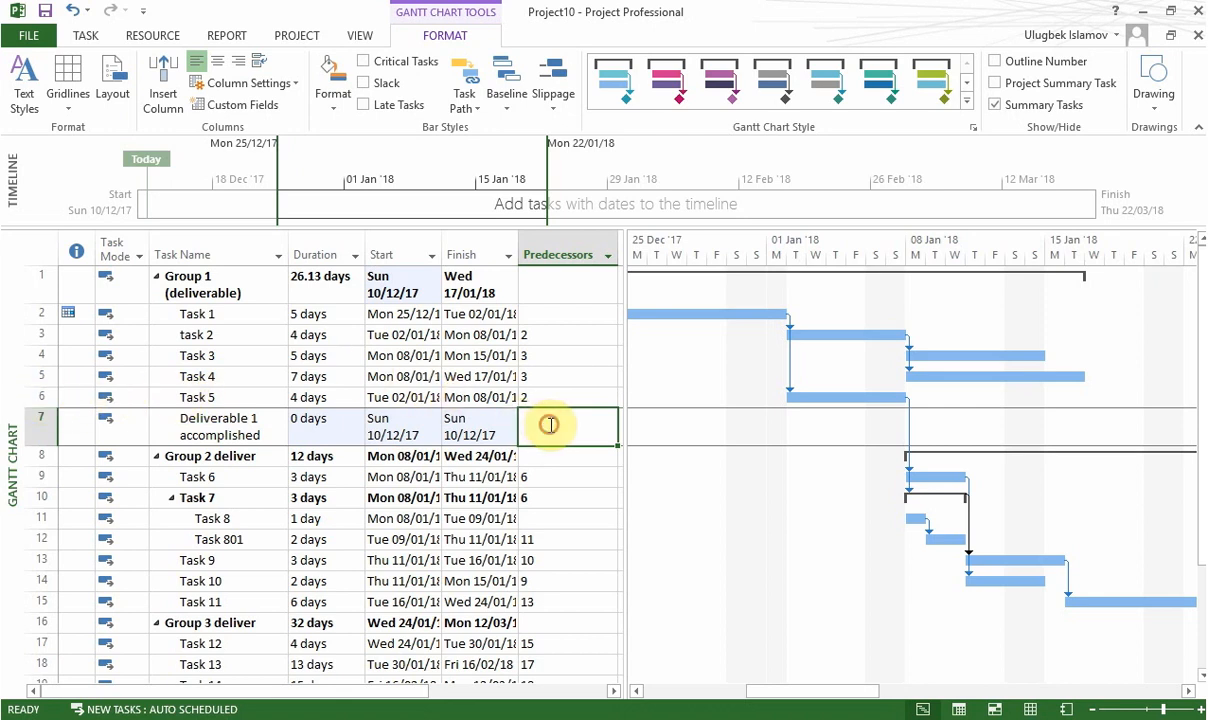
type("6")
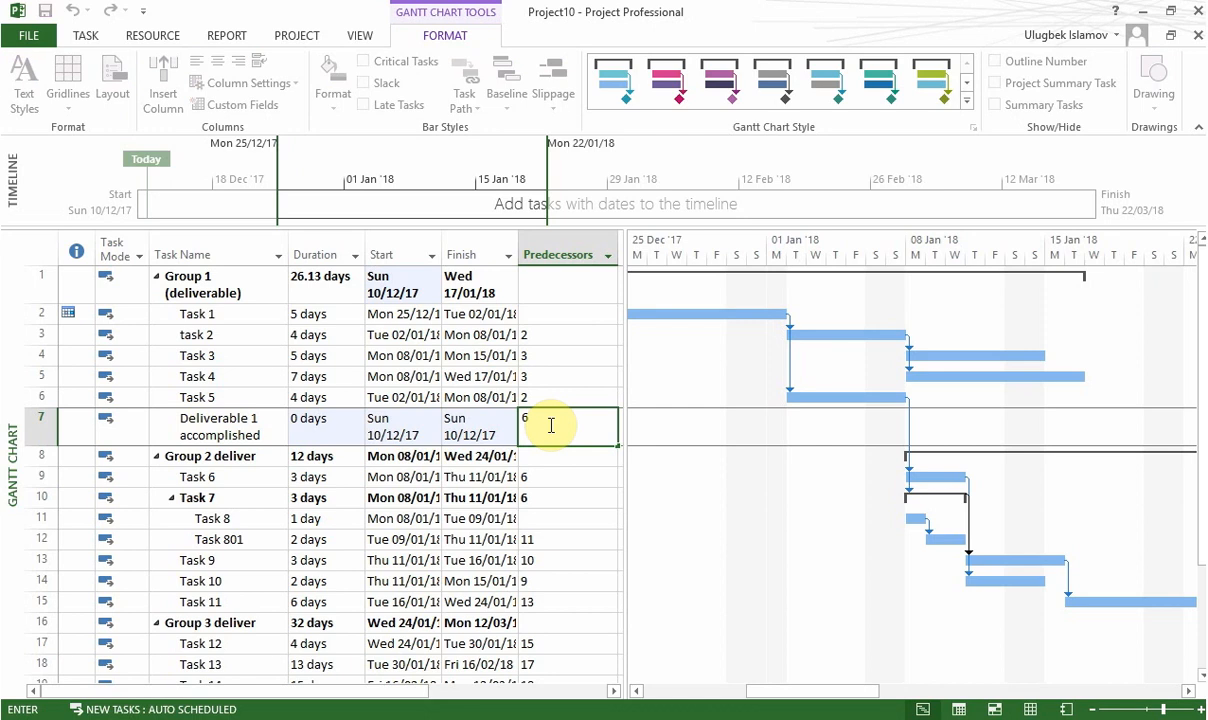
key("Return")
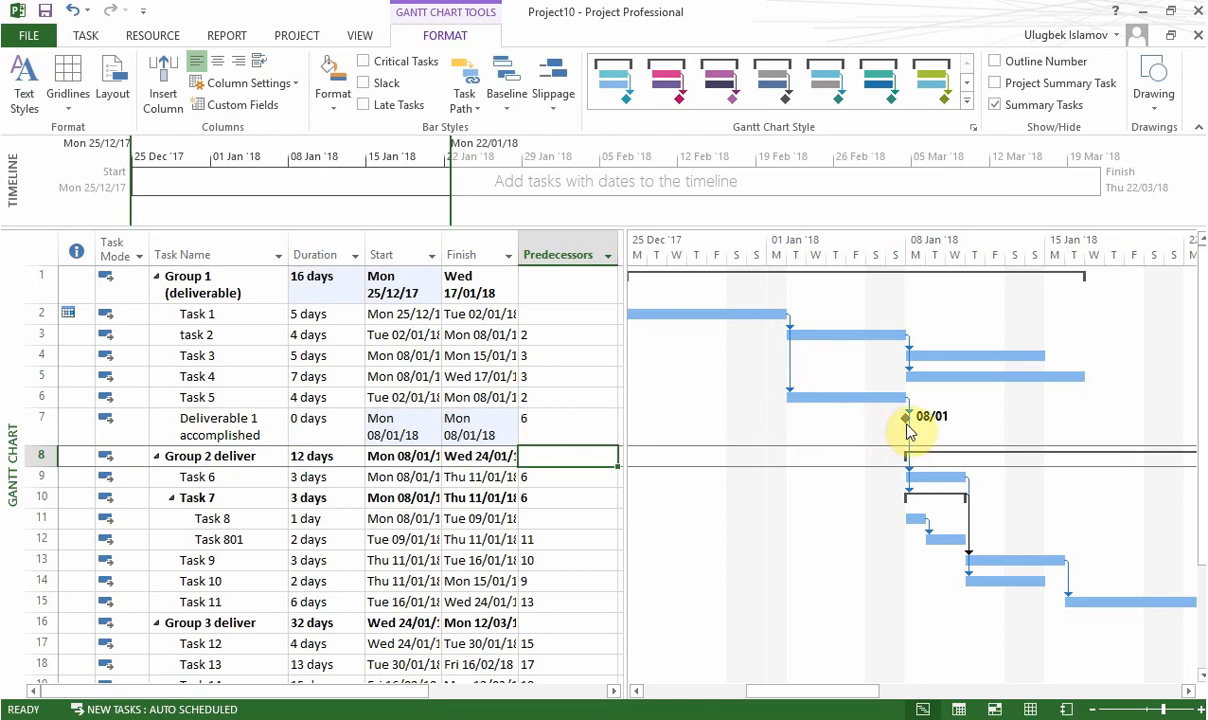
mouse_move(911, 432)
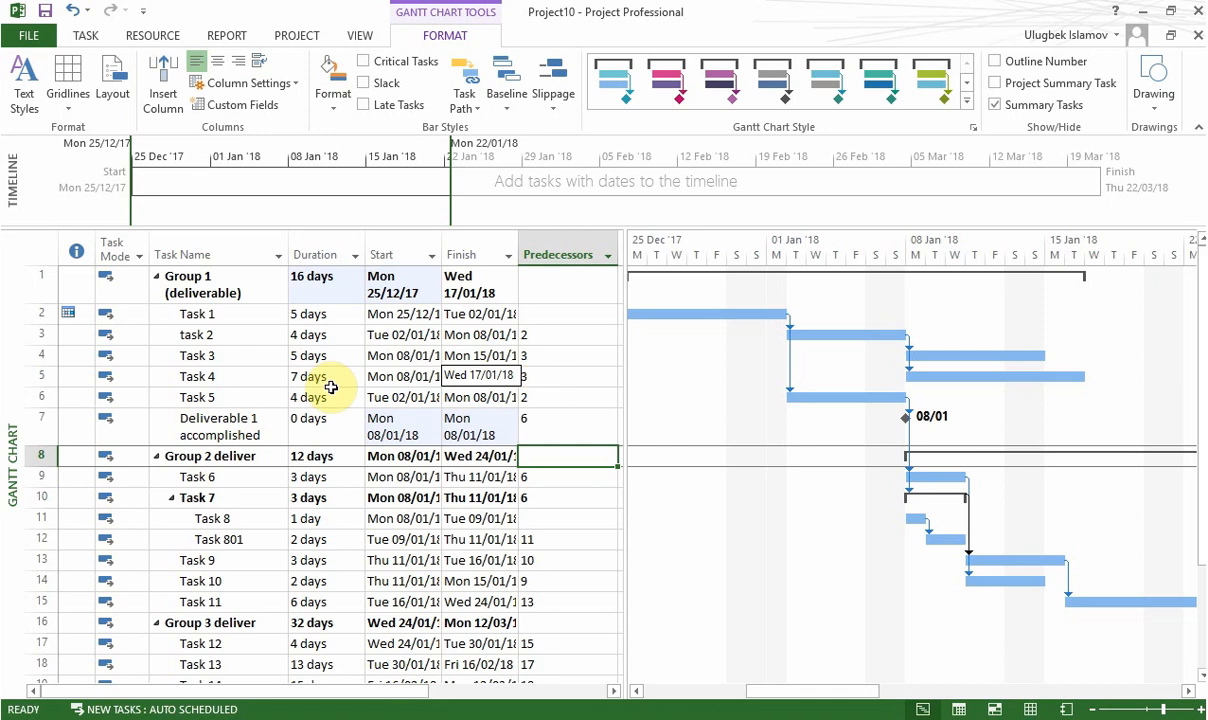
Step: Change the predecessor of Deliverable 1 accomplished to 5, the Group 1 task with the latest finish date
left_click(470, 375)
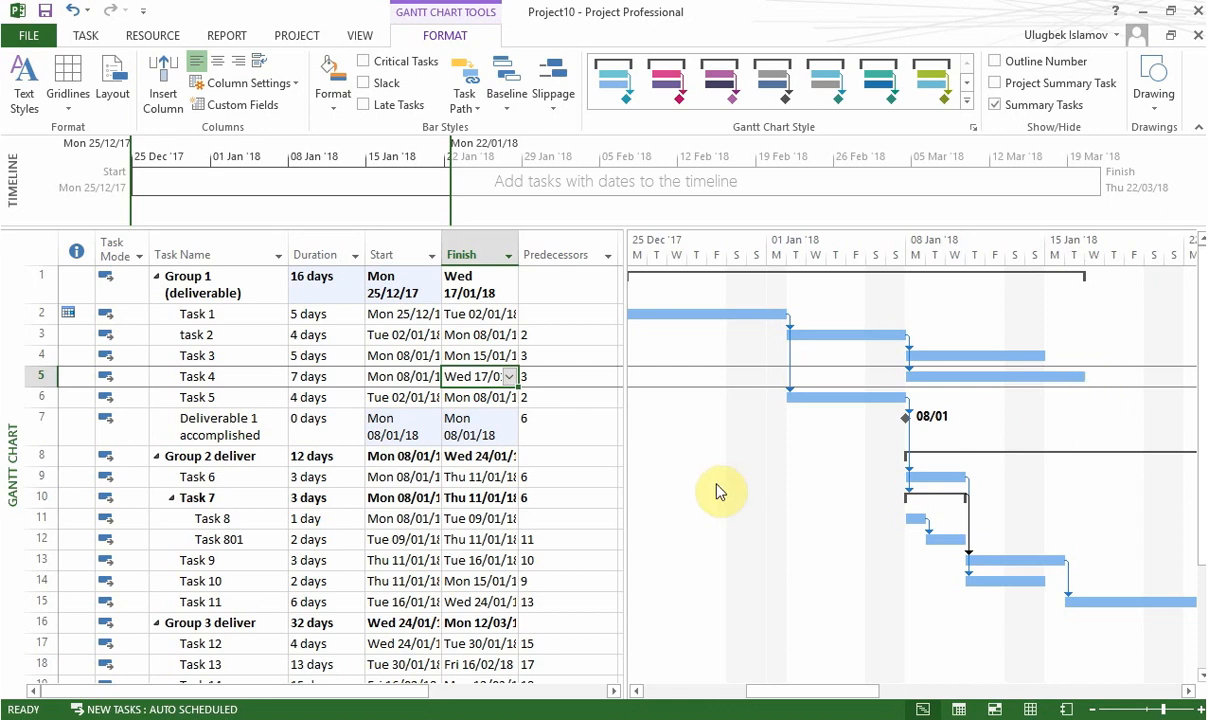
left_click(546, 435)
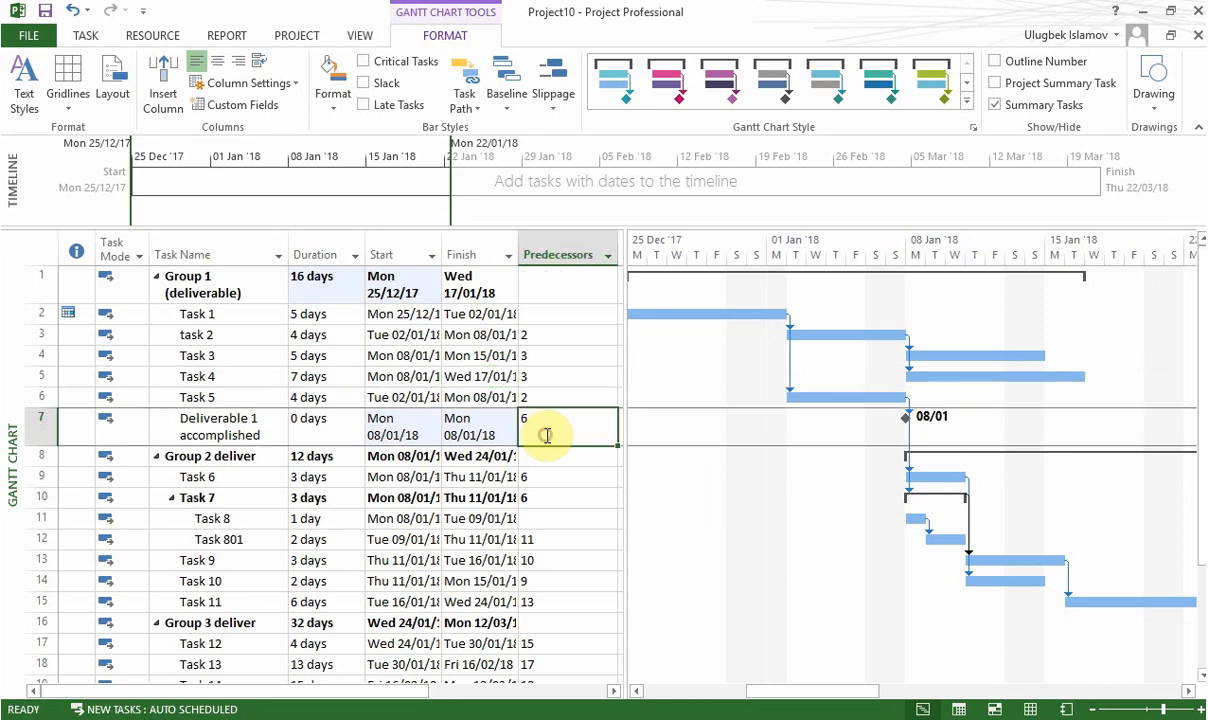
type("5")
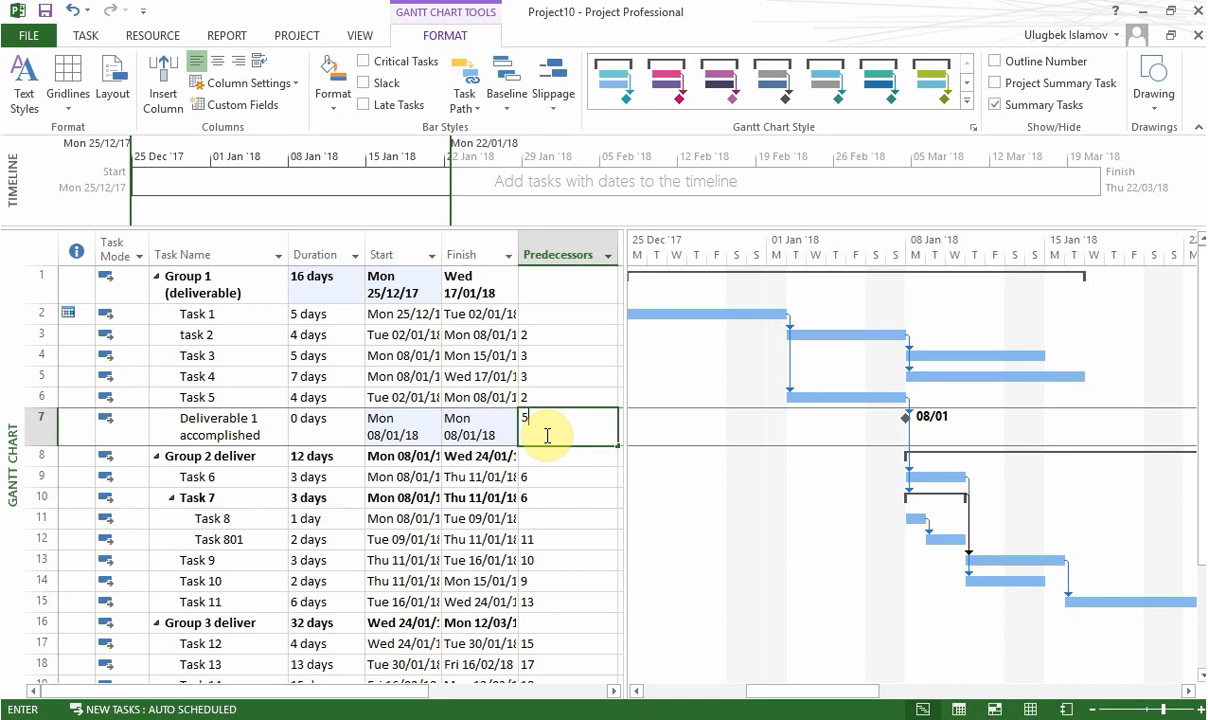
key("Return")
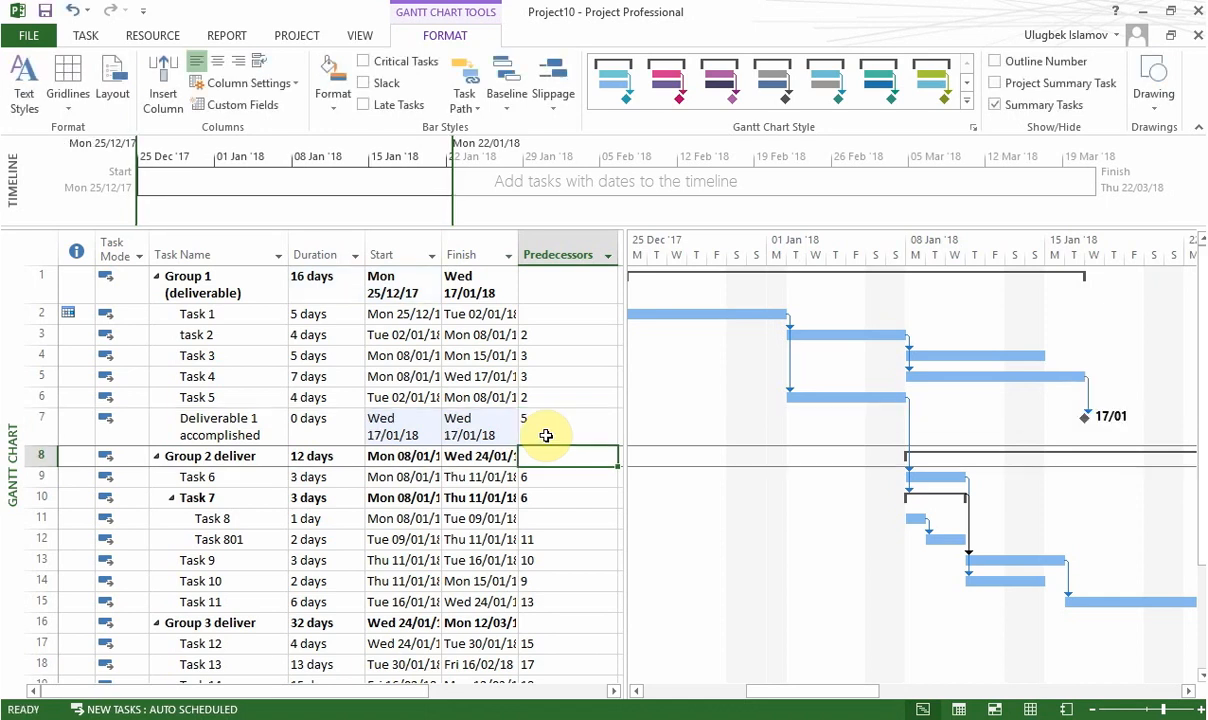
key("alt")
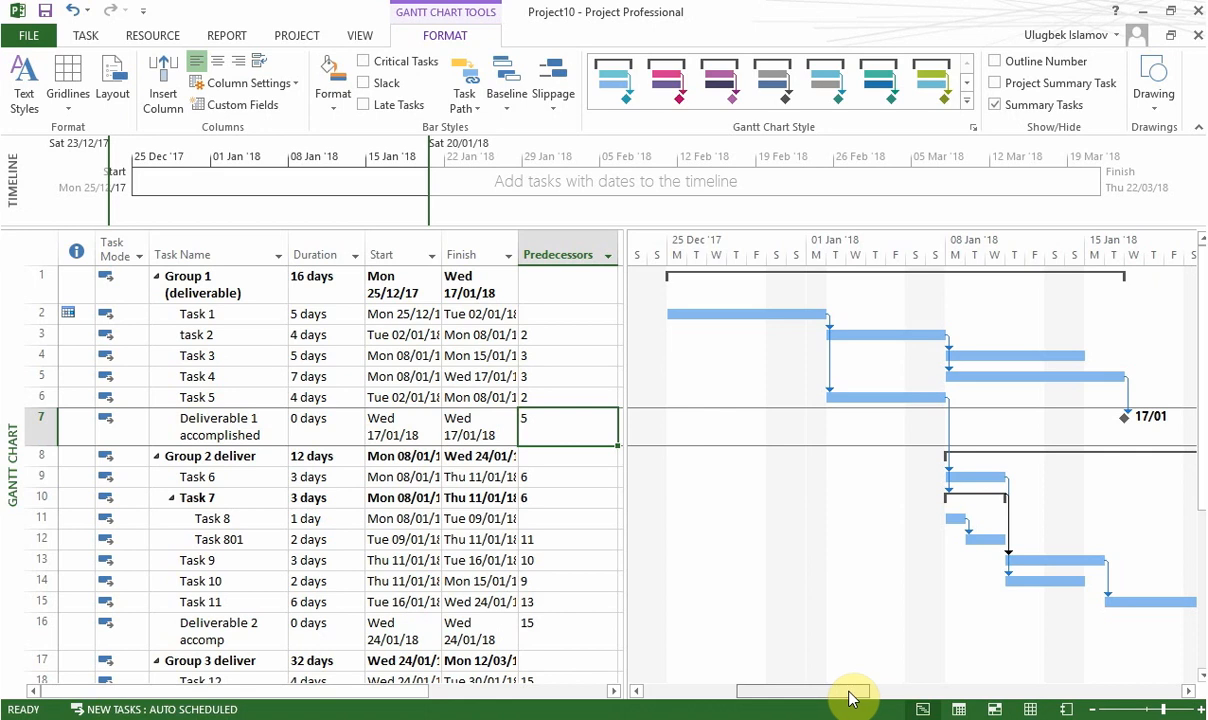
Step: Examine the deliverable milestones of Groups 1 to 4, comparing their dates and predecessors in the task list with the chart
left_click_drag(849, 692, 911, 701)
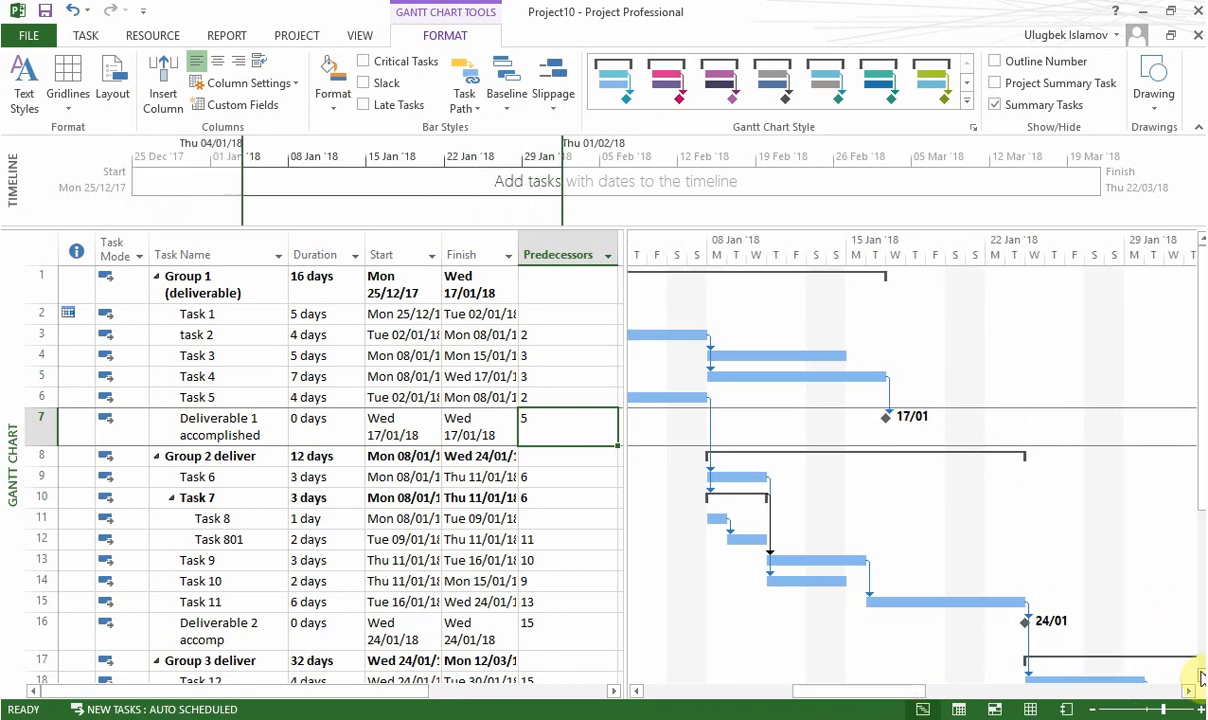
left_click(523, 642)
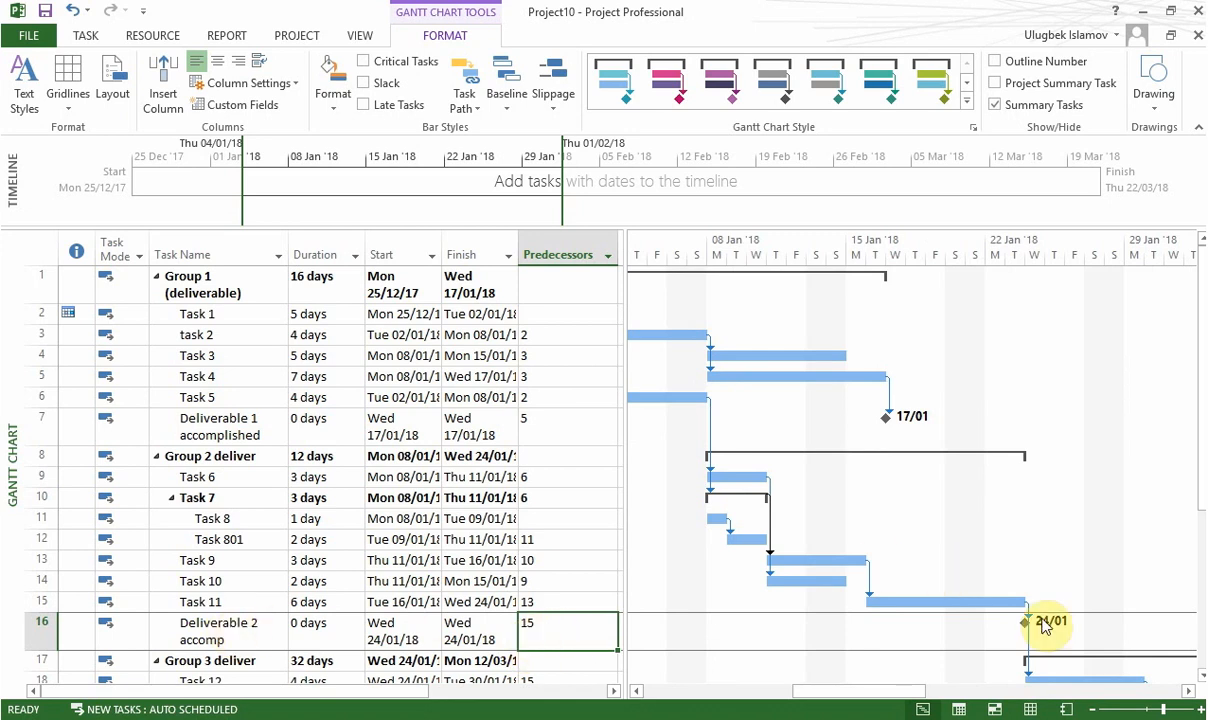
left_click(1200, 678)
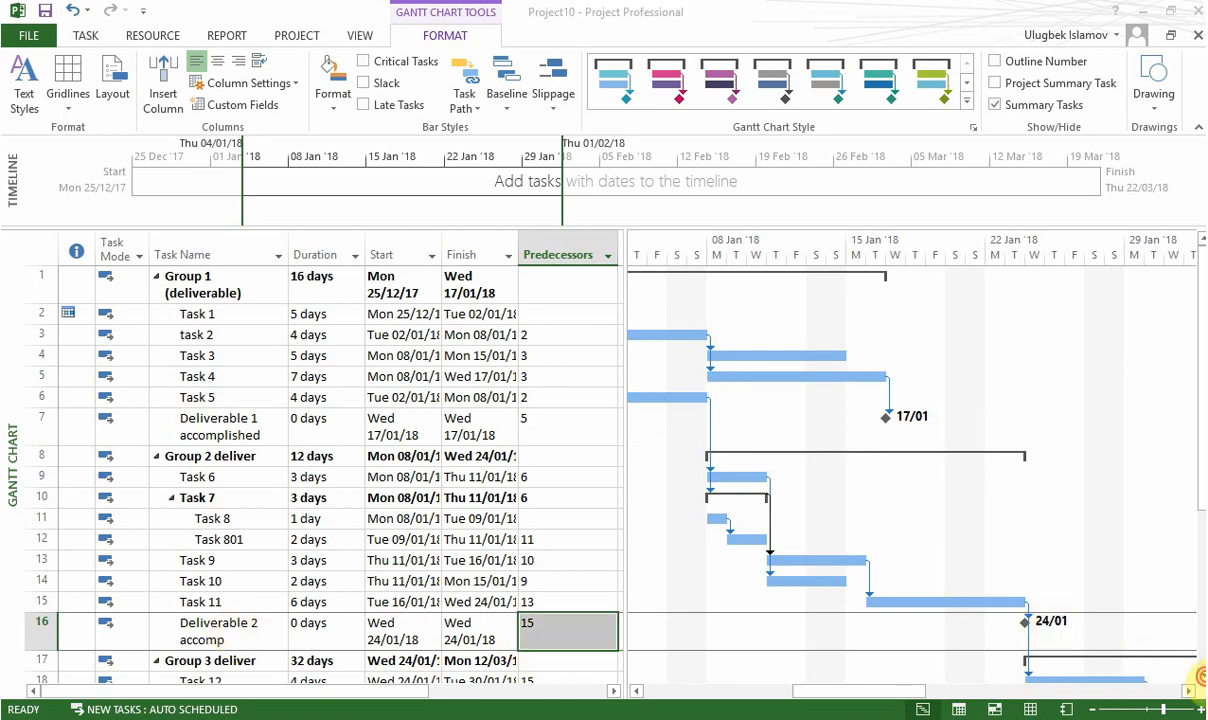
left_click(1200, 678)
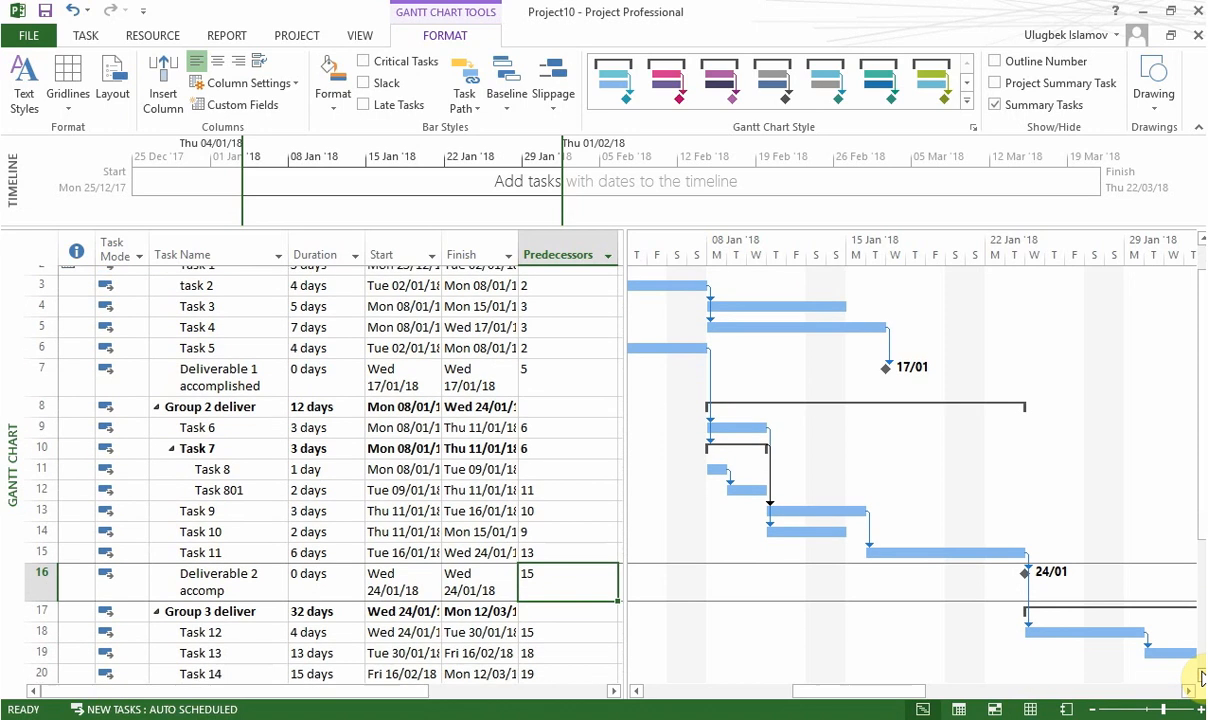
left_click(1200, 678)
left_click(1200, 678)
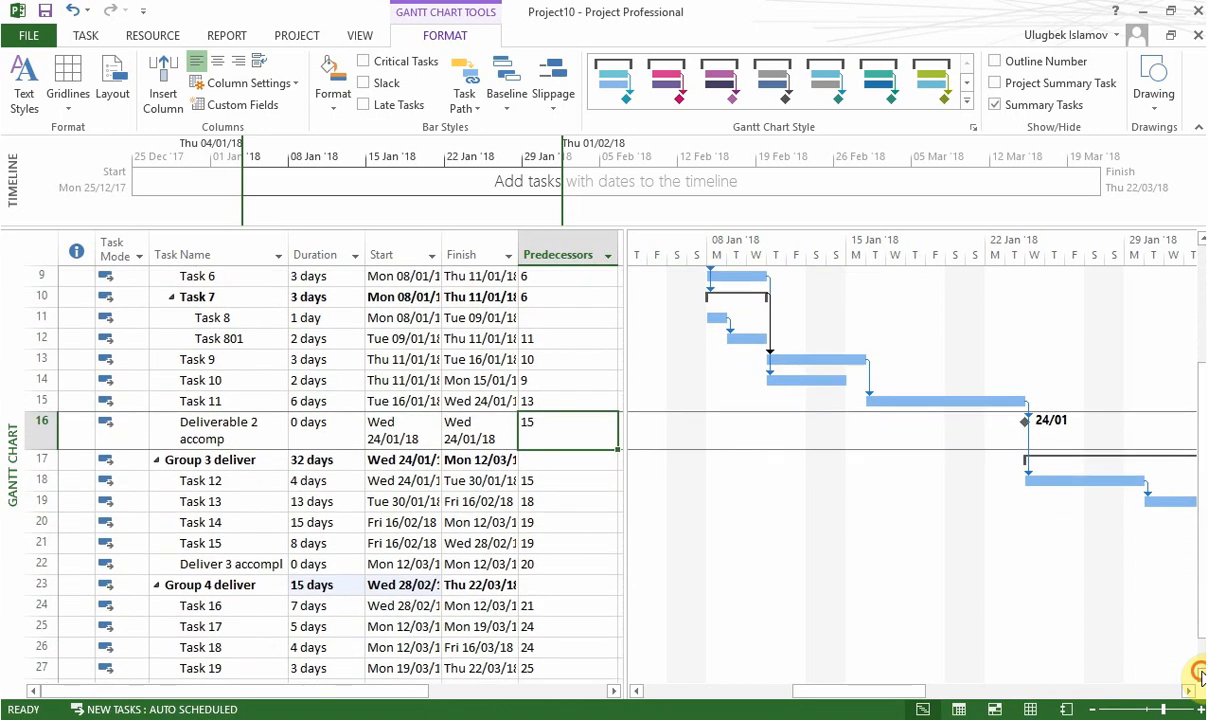
left_click(1200, 678)
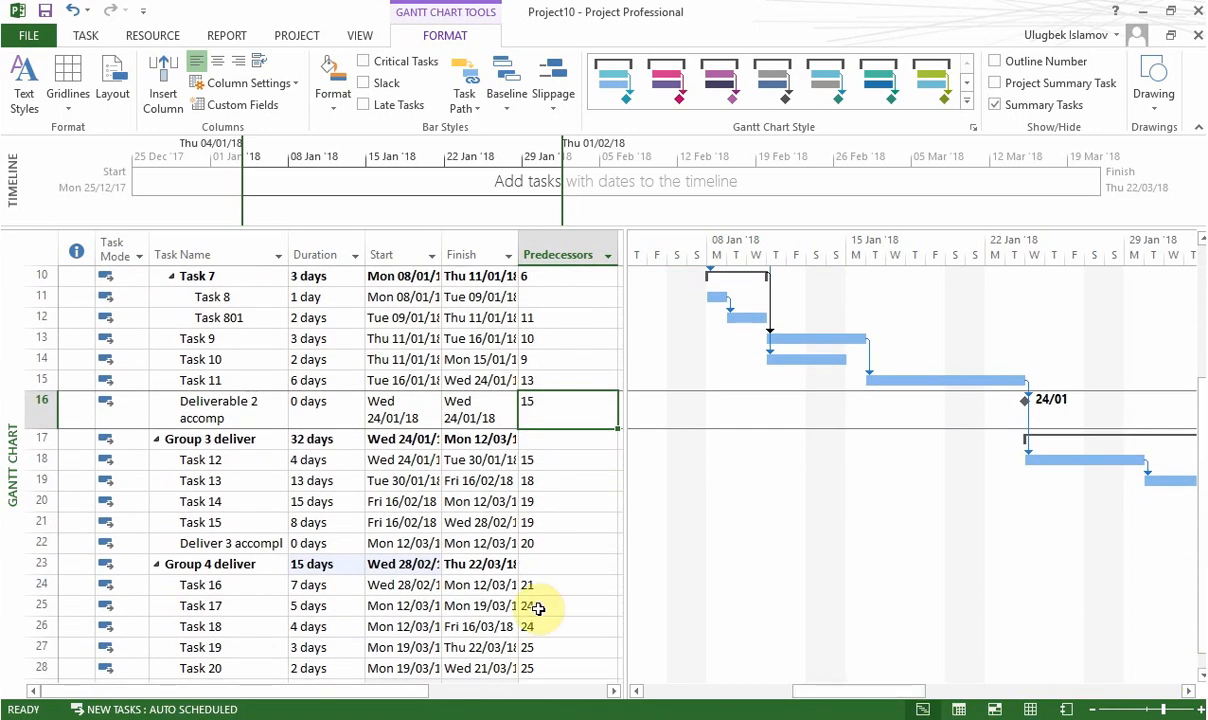
left_click(400, 543)
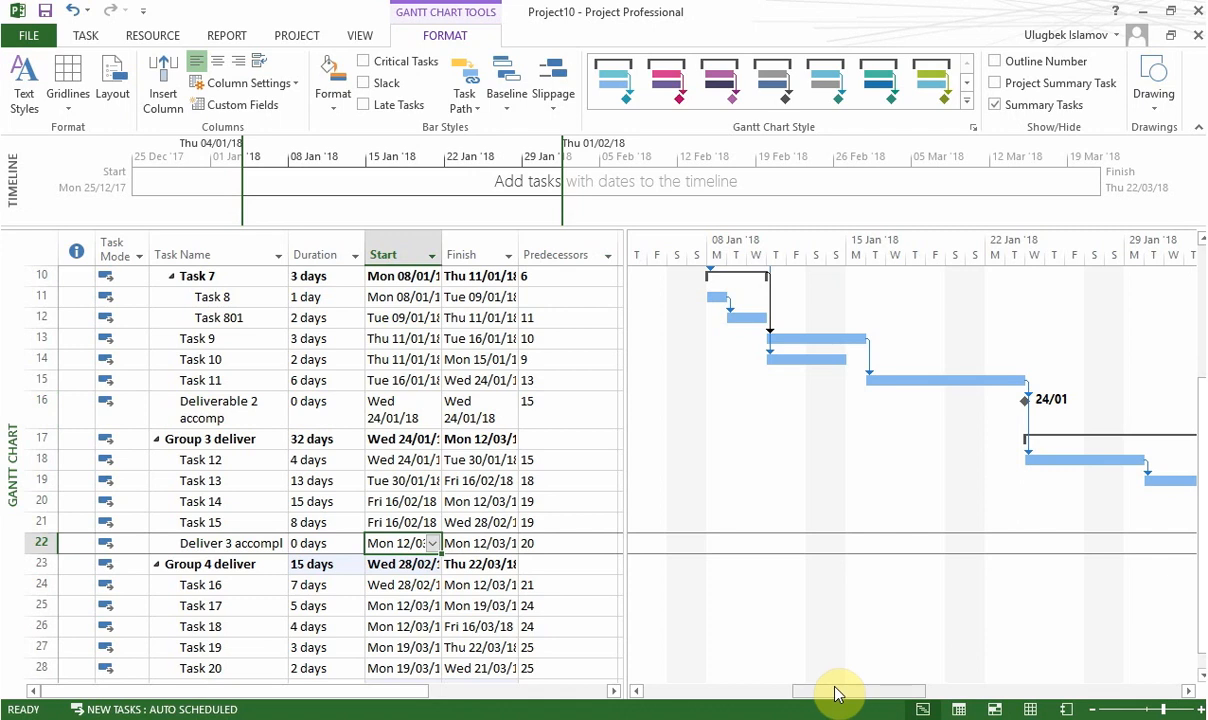
left_click_drag(857, 691, 1060, 690)
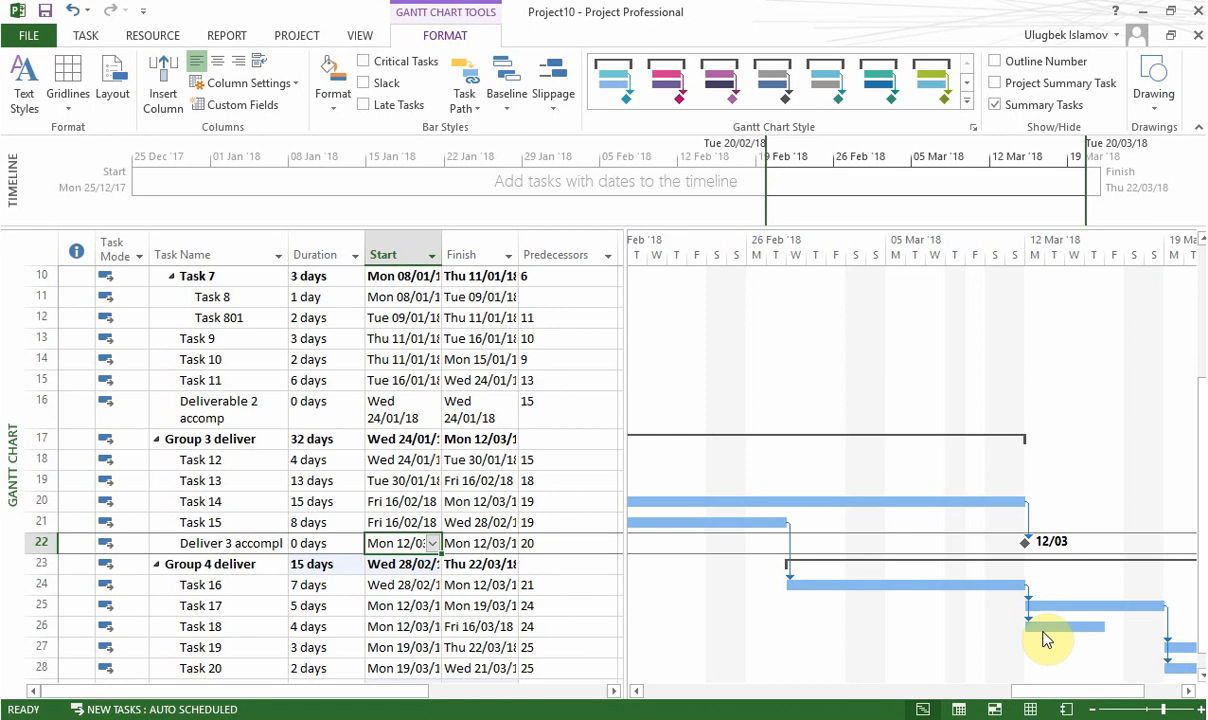
scroll(1198, 625, "down", 1)
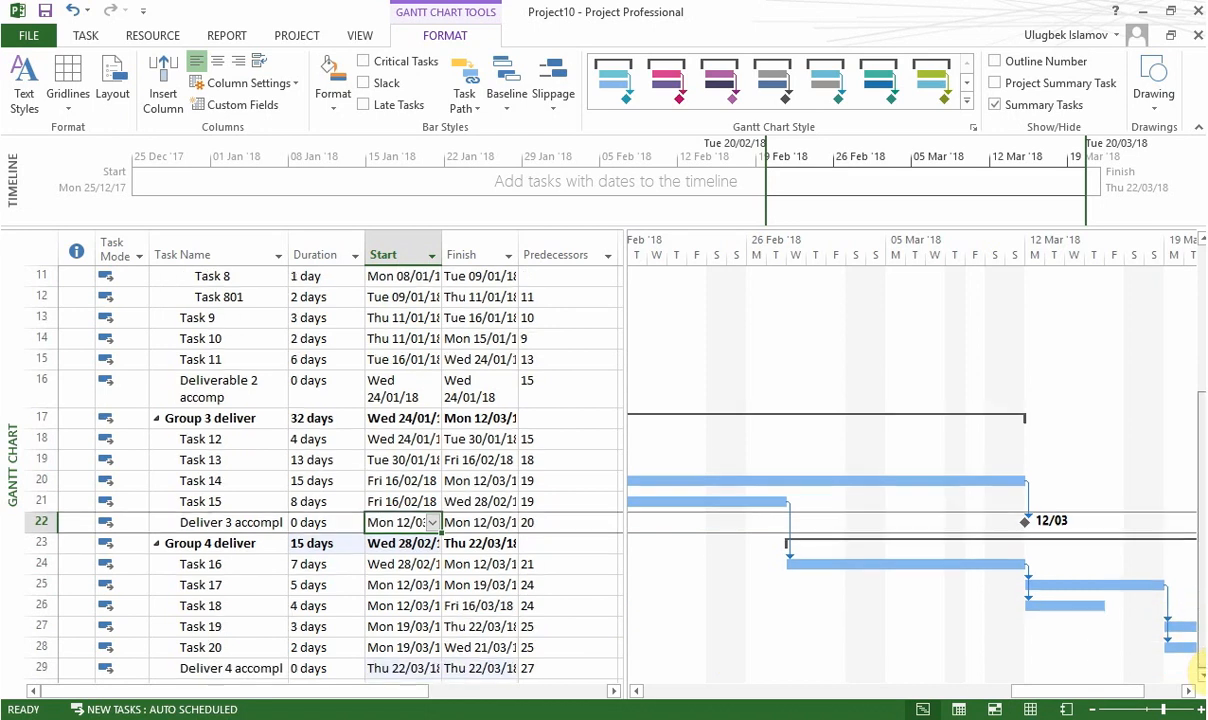
left_click(337, 646)
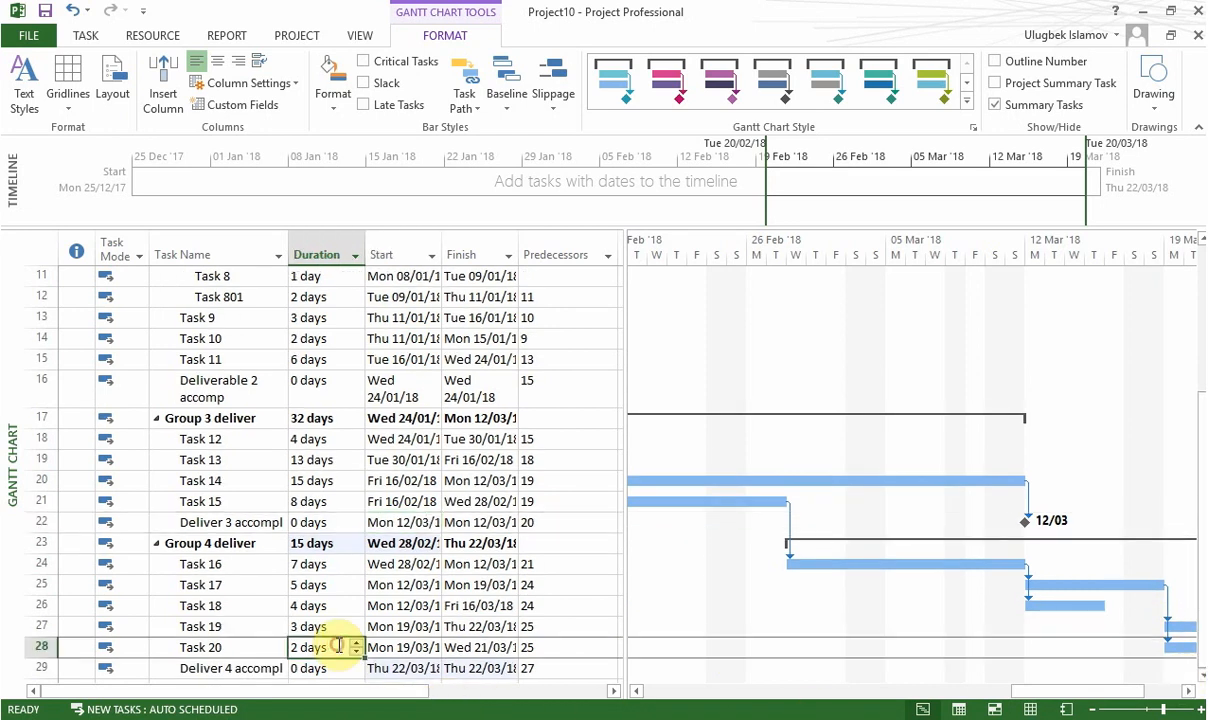
left_click(412, 669)
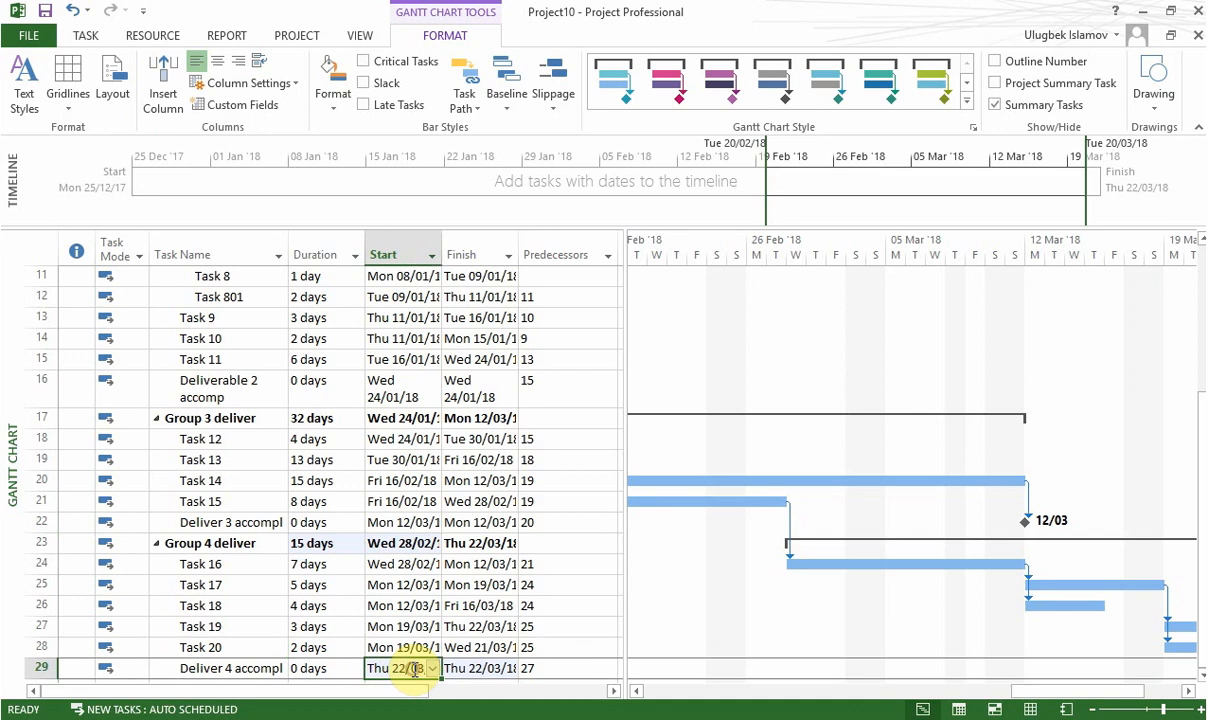
left_click_drag(1137, 695, 706, 674)
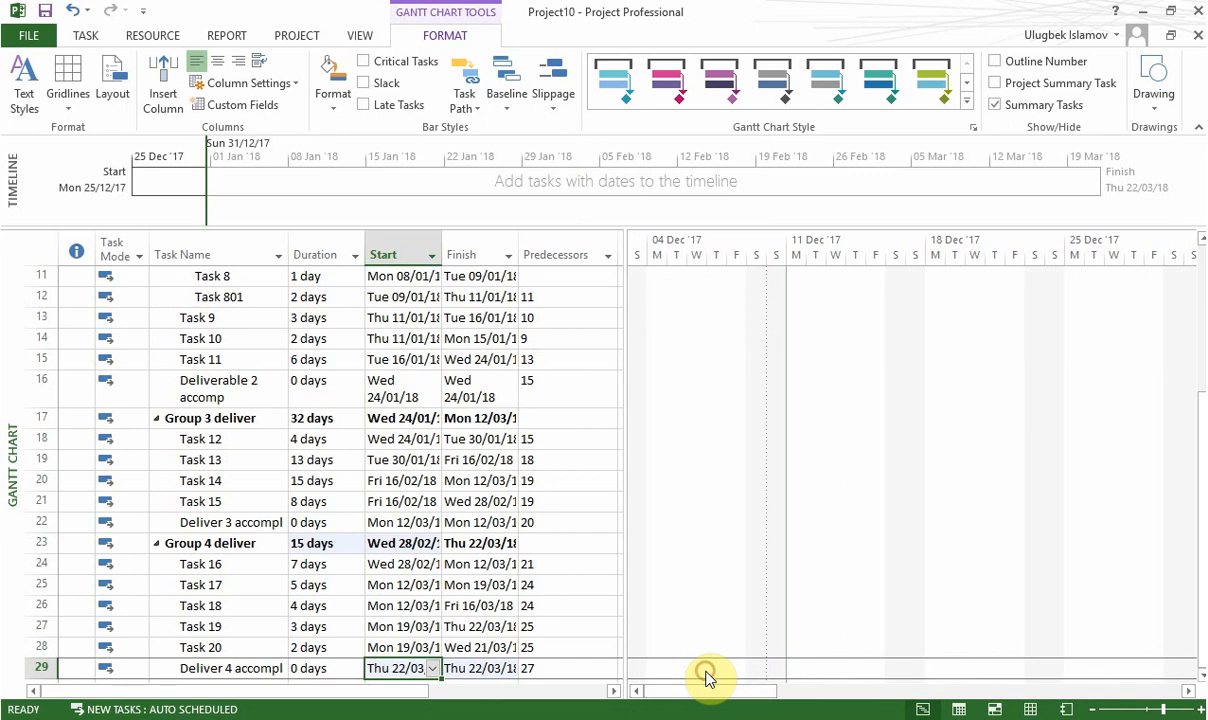
left_click(553, 425)
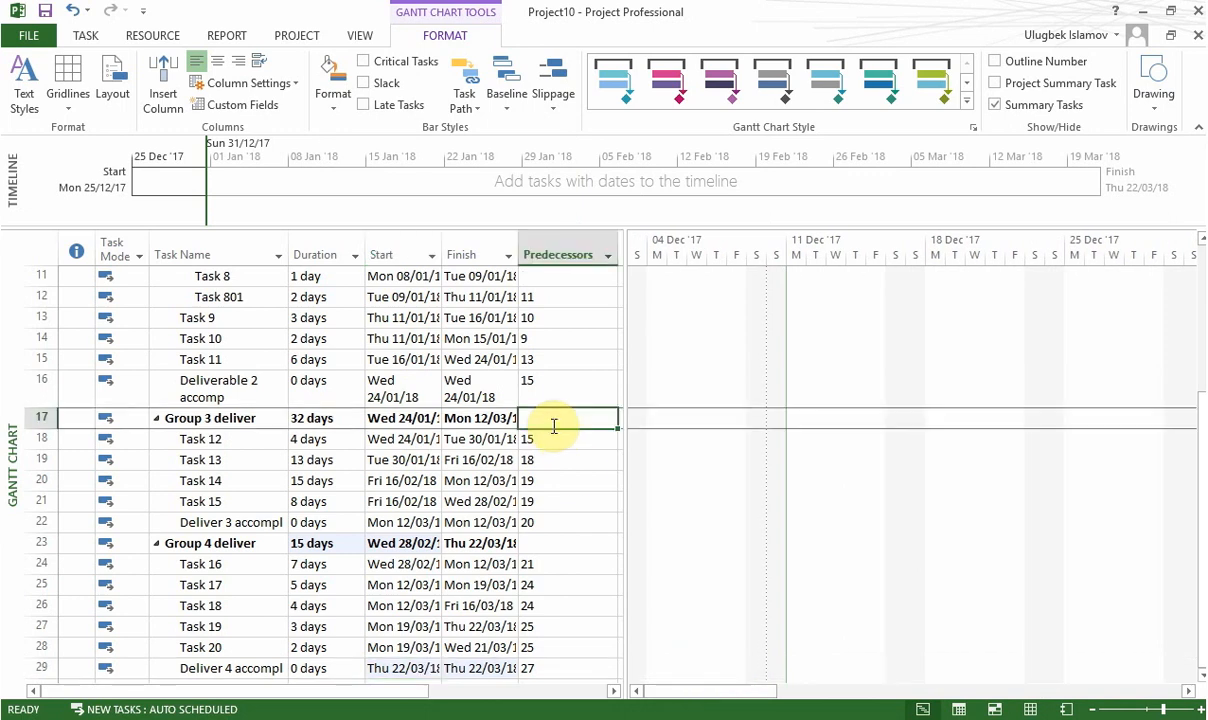